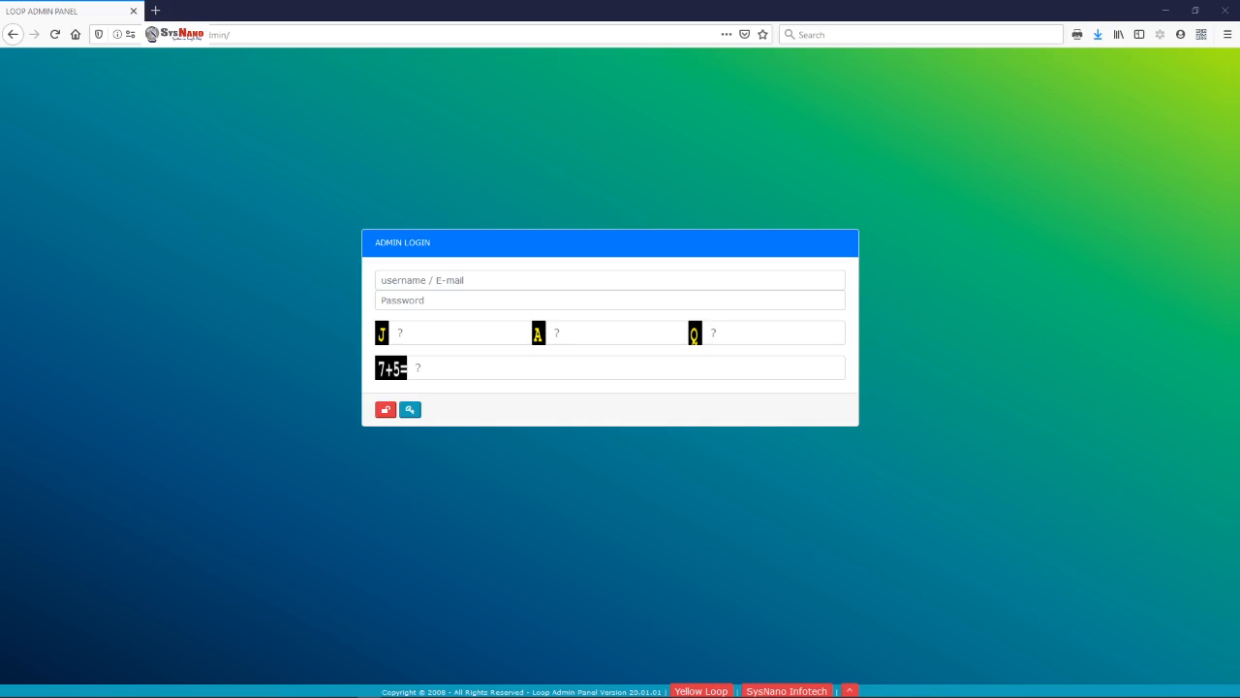
- Fill the username and password from the saved admin login
click(257, 33)
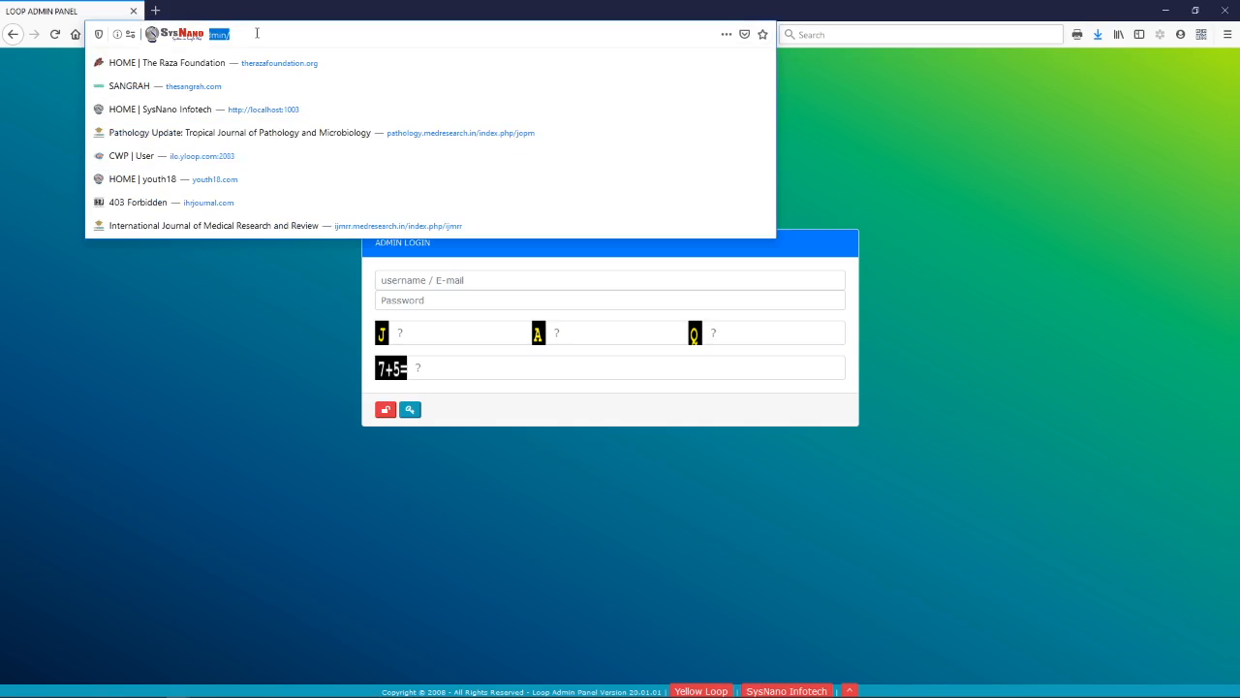
click(174, 341)
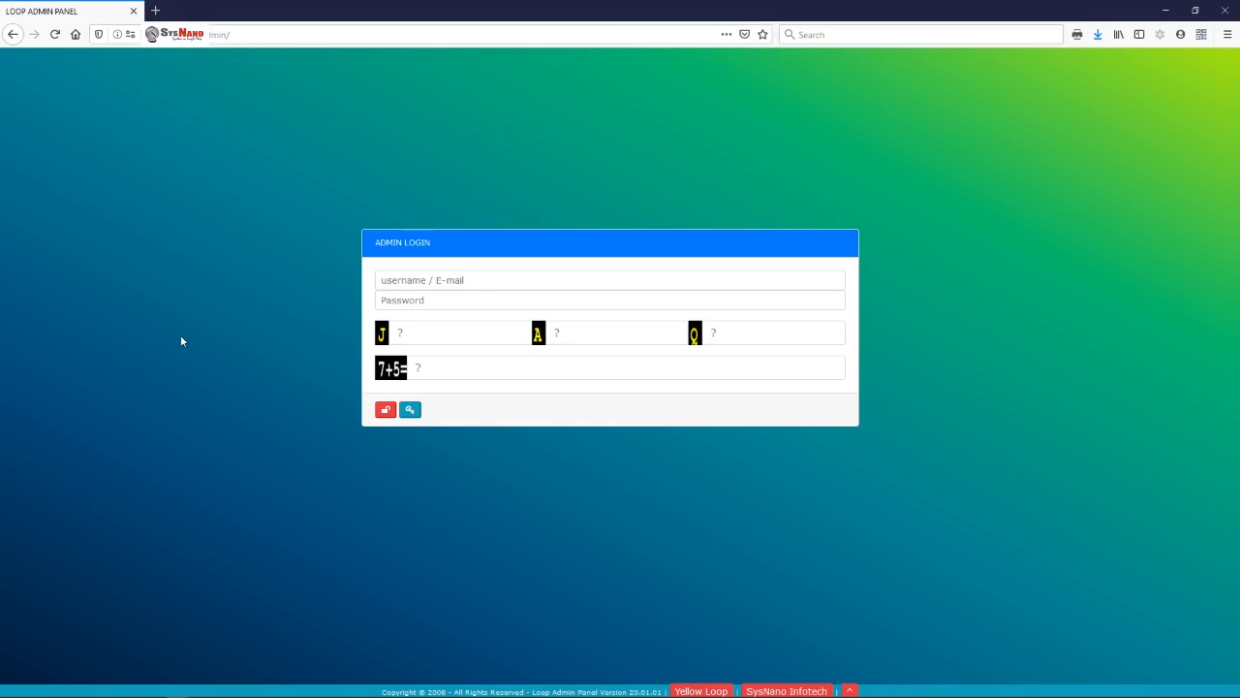
click(437, 281)
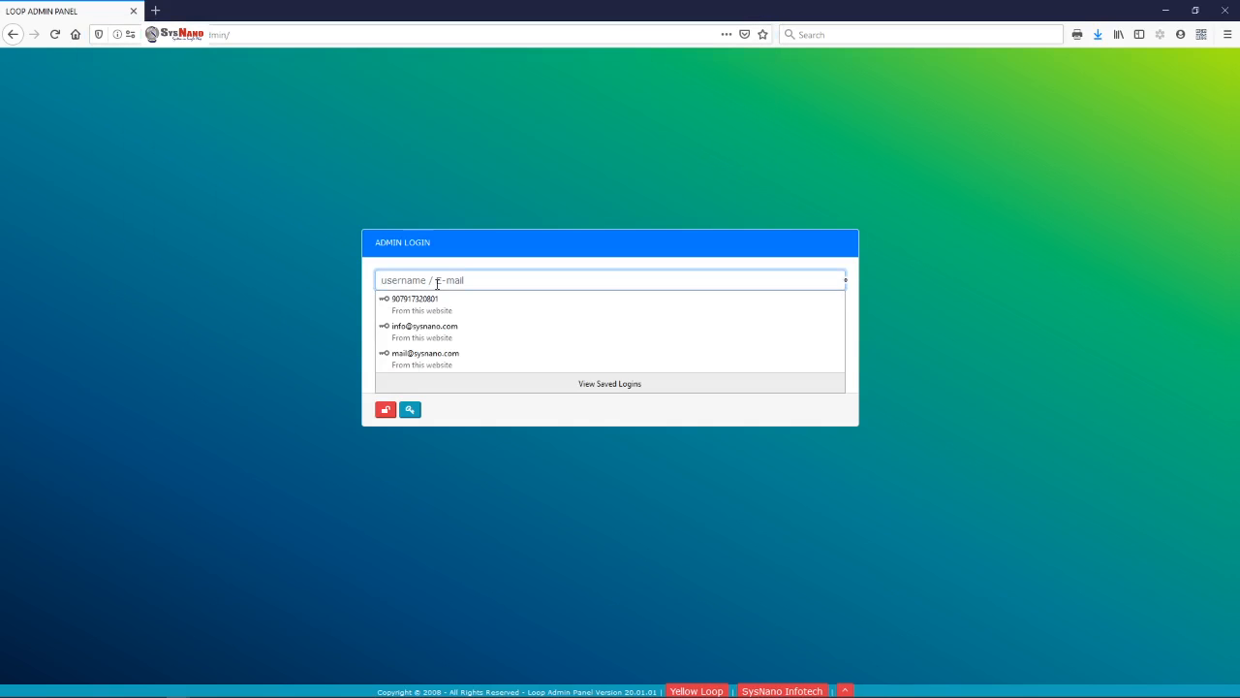
key(Down)
key(Down)
key(Down)
key(Return)
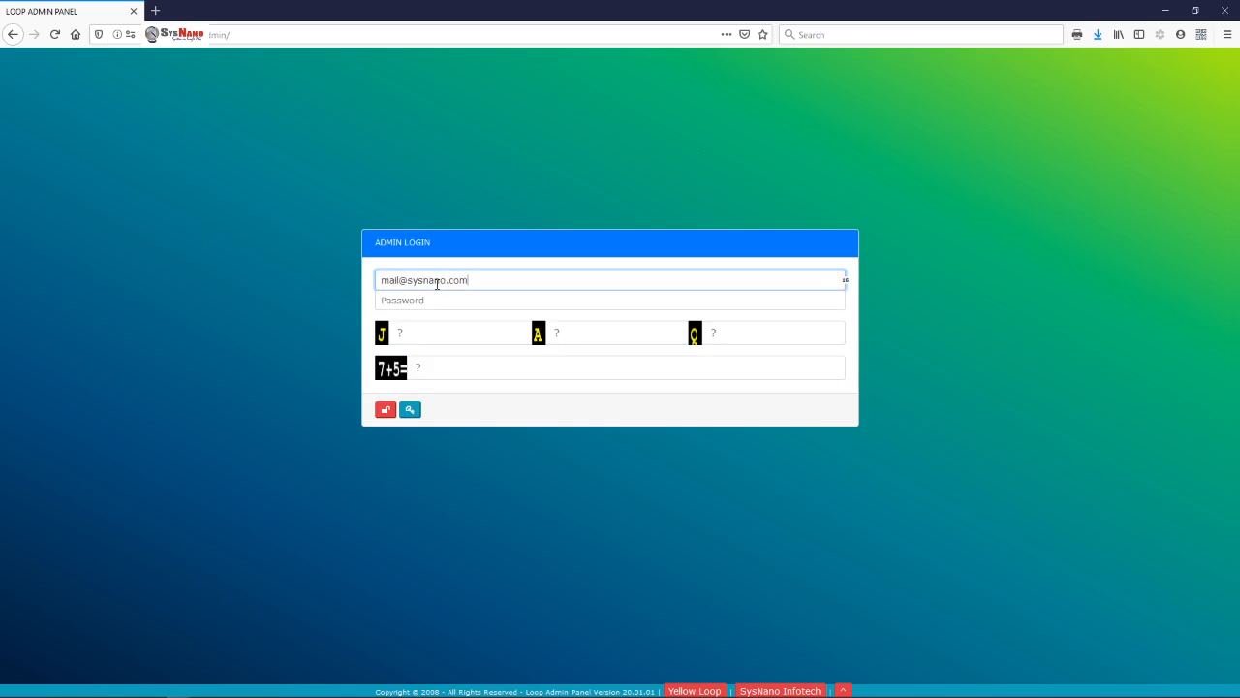
- Enter captcha answers 71, 86 and 25 with sum 12, and submit the login
key(Tab)
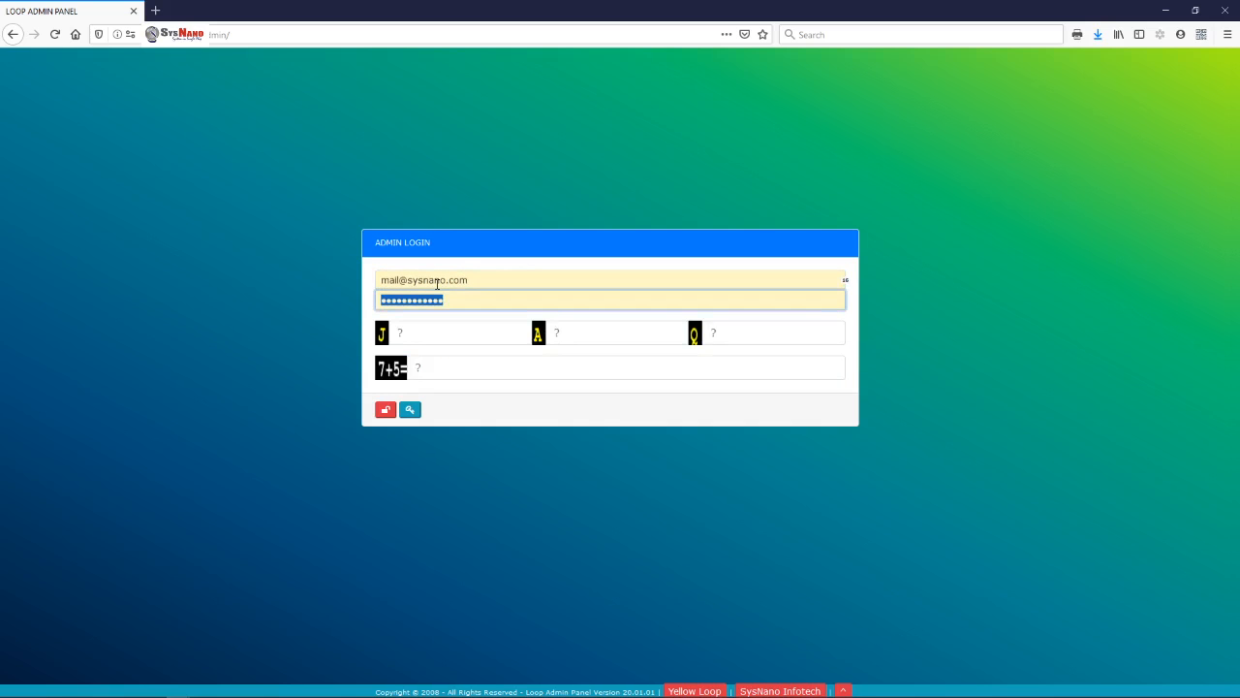
key(Tab)
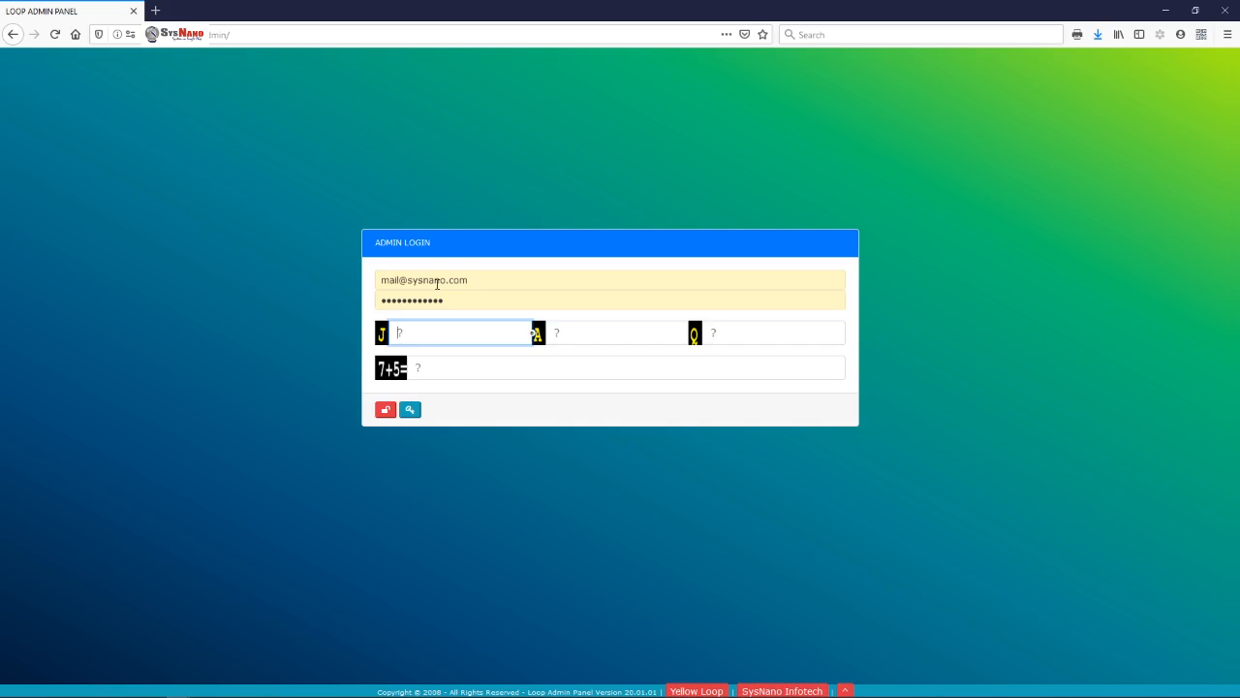
text(71)
key(Tab)
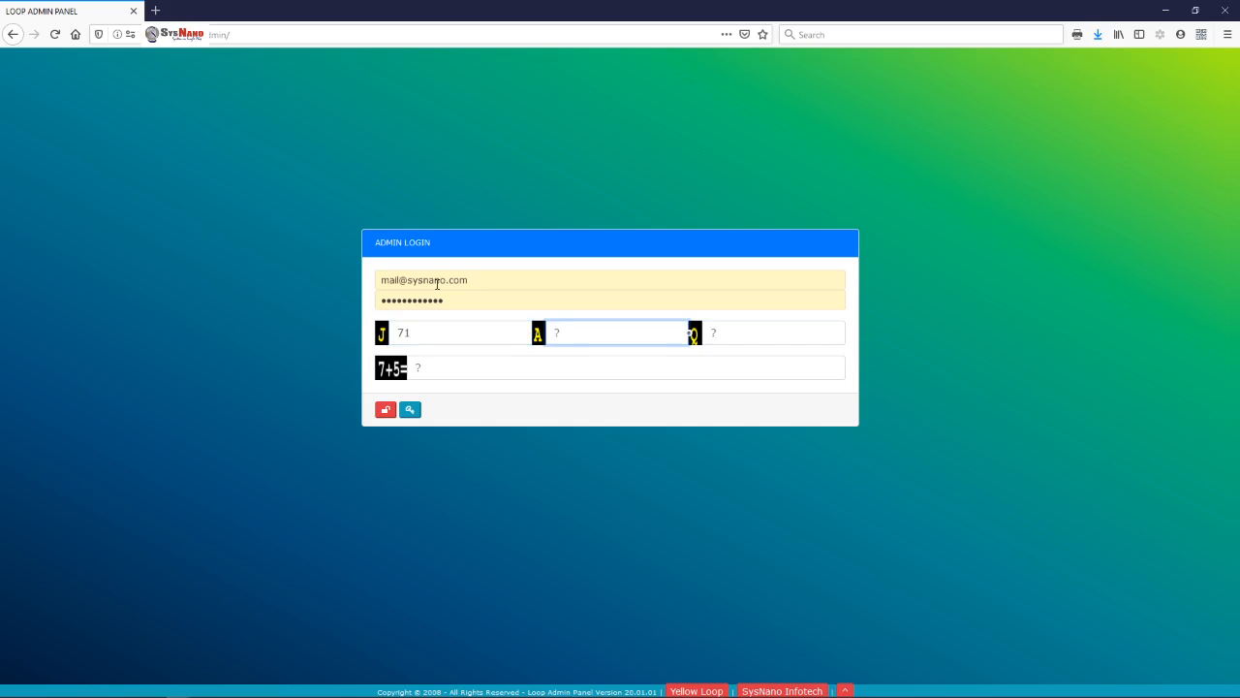
text(86)
key(Tab)
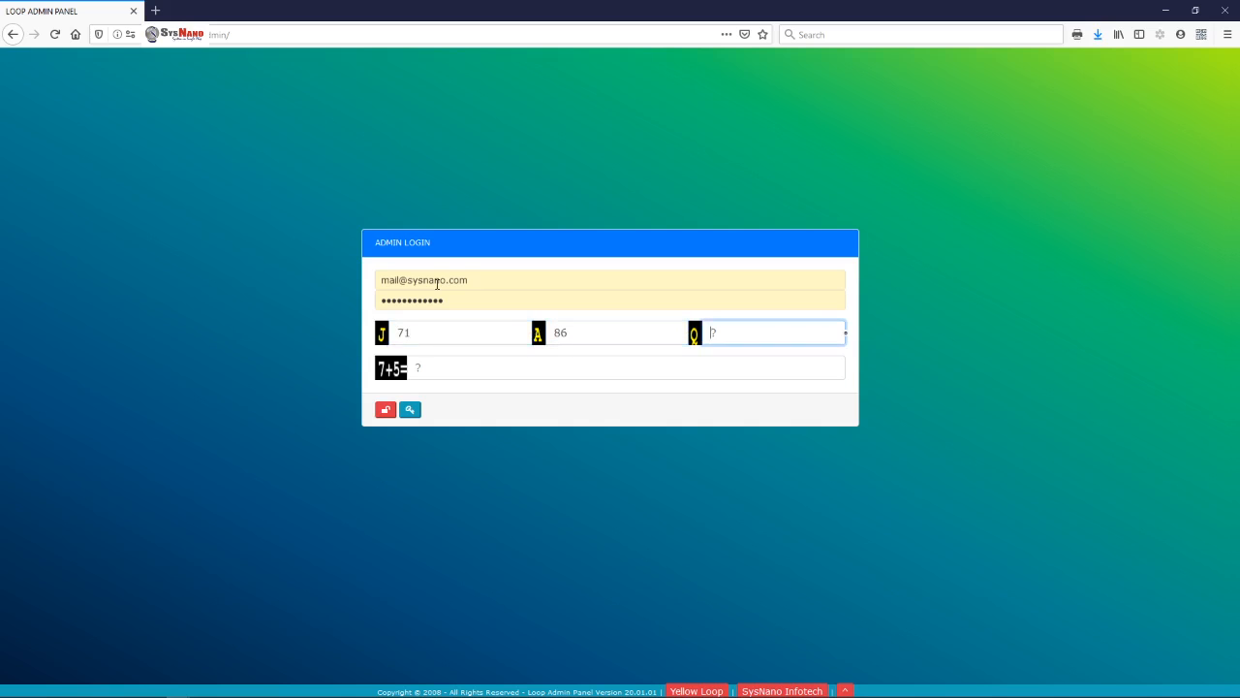
text(25)
key(Tab)
text(12)
key(Tab)
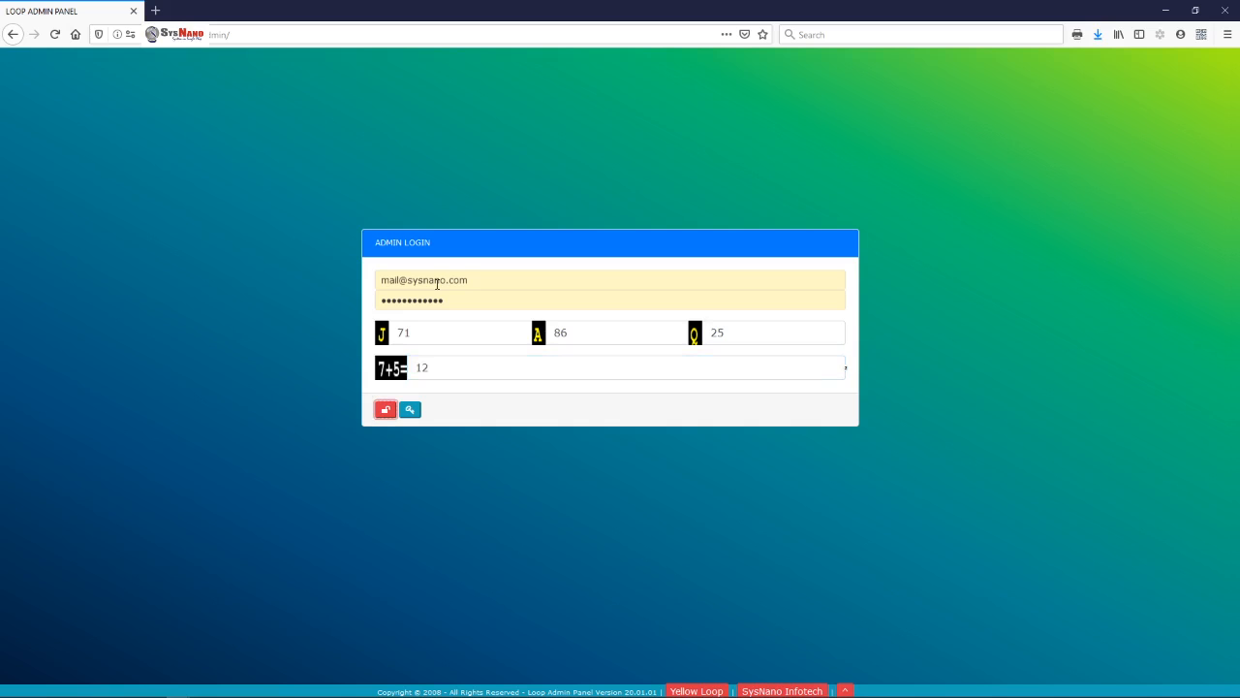
key(Return)
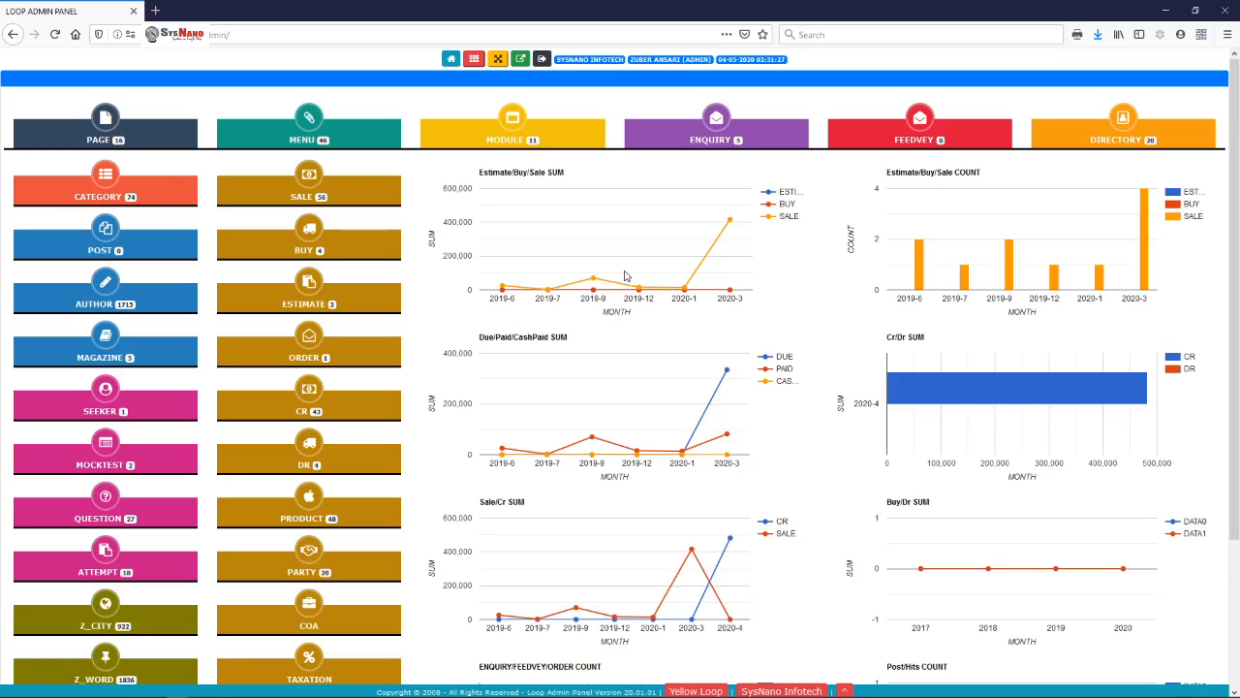
- Open the full navigation menu from the red toolbar button on the dashboard
click(473, 60)
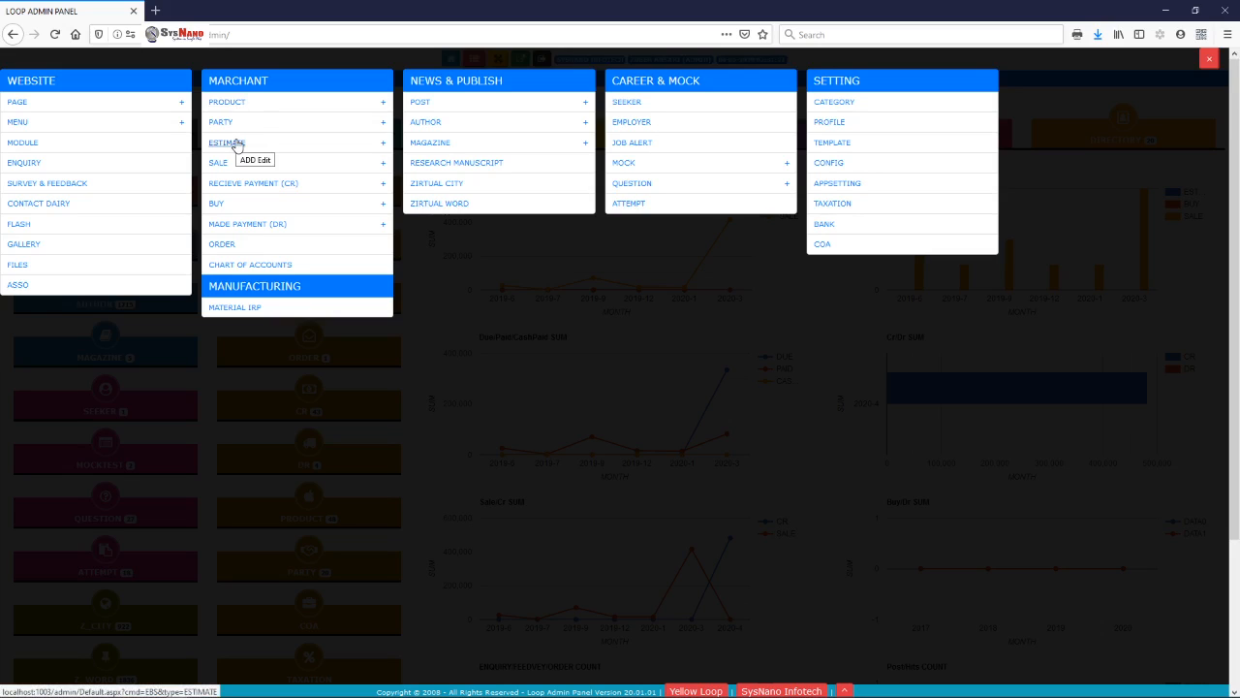
- Go to the Merchant EBS Estimate list and start a new draft estimate
click(236, 145)
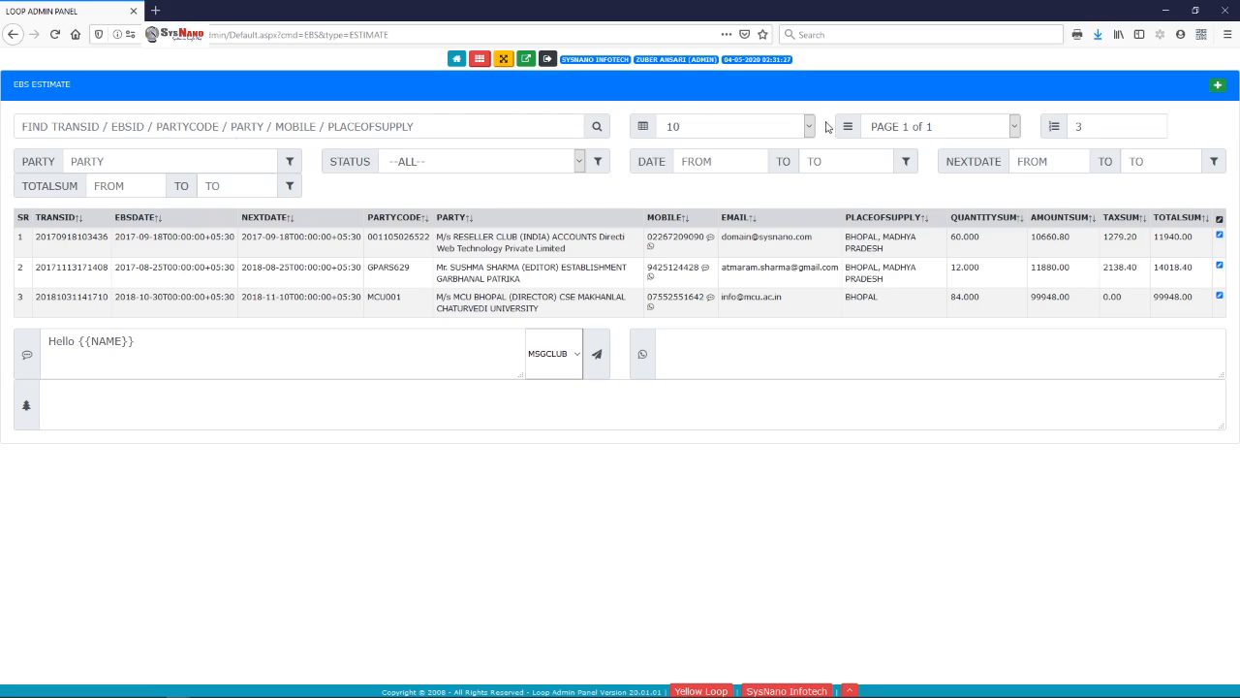
click(1218, 86)
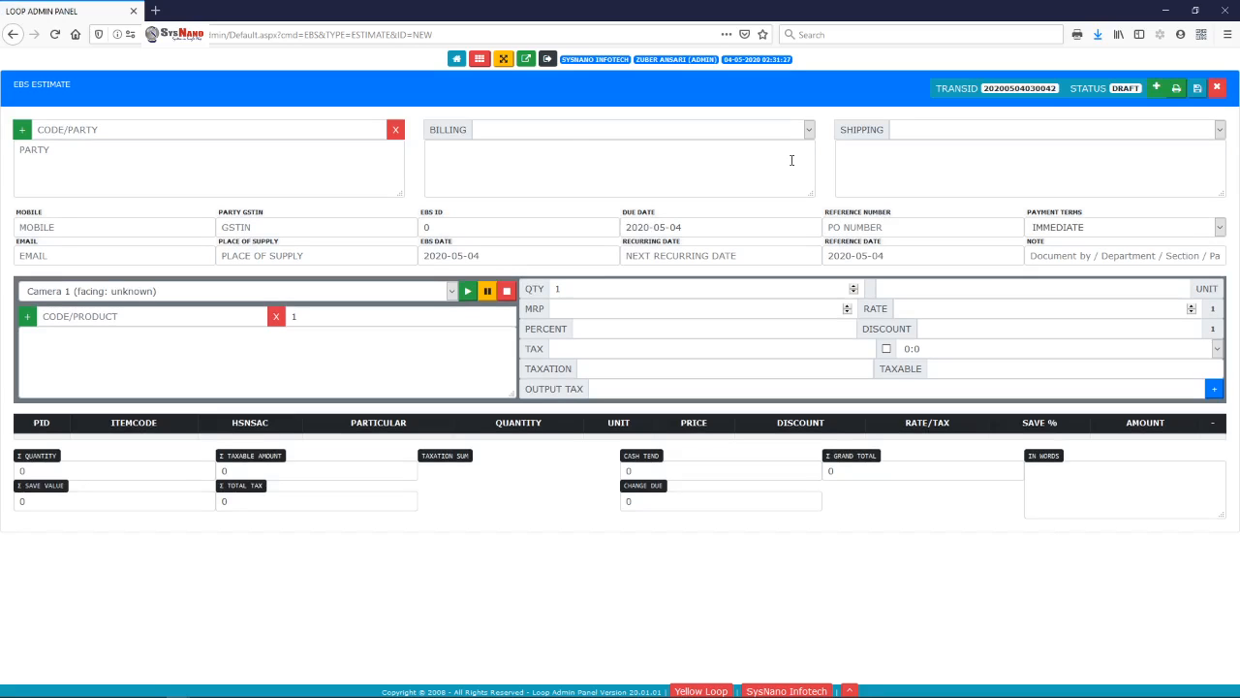
- Search the party with 'dire' and choose M/s RESELLER CLUB Directi Web Technology Private Limited
click(175, 130)
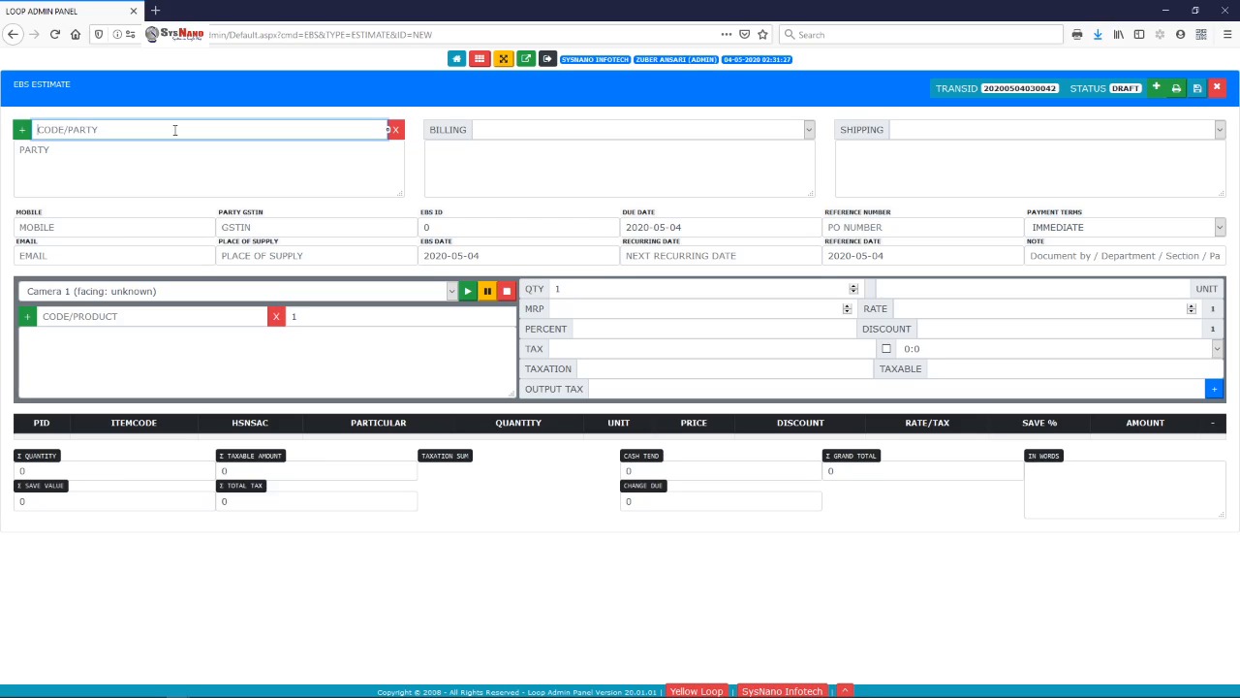
text(dire)
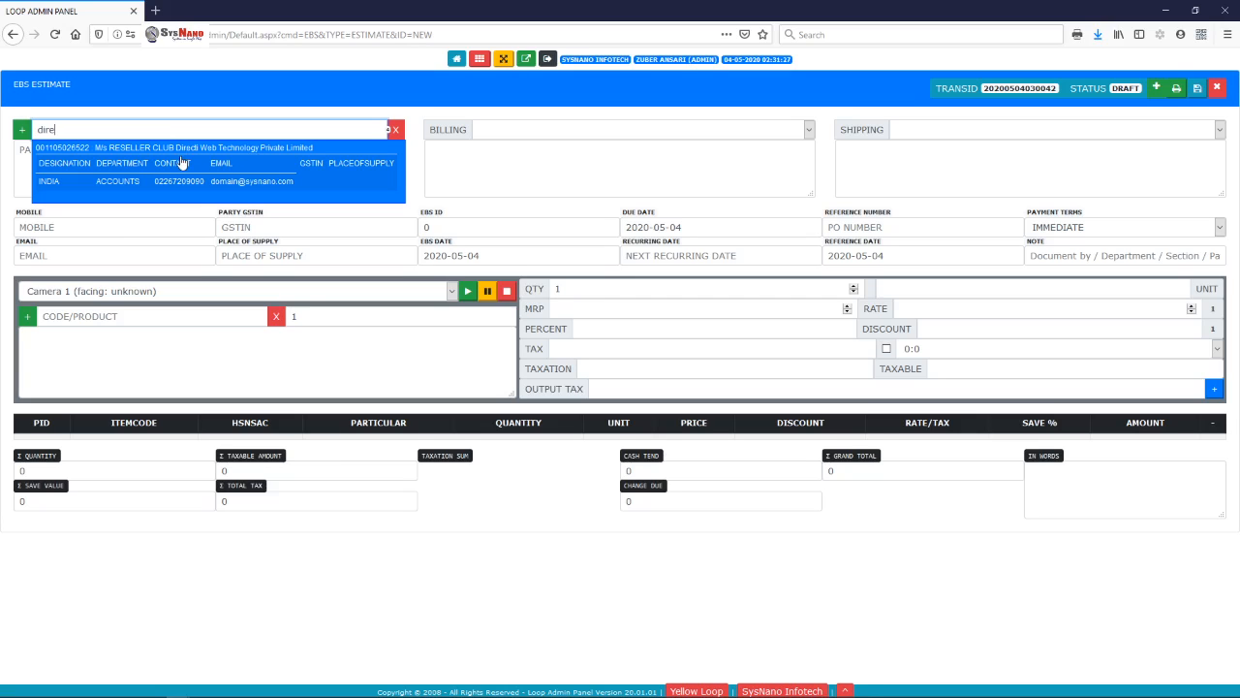
click(181, 156)
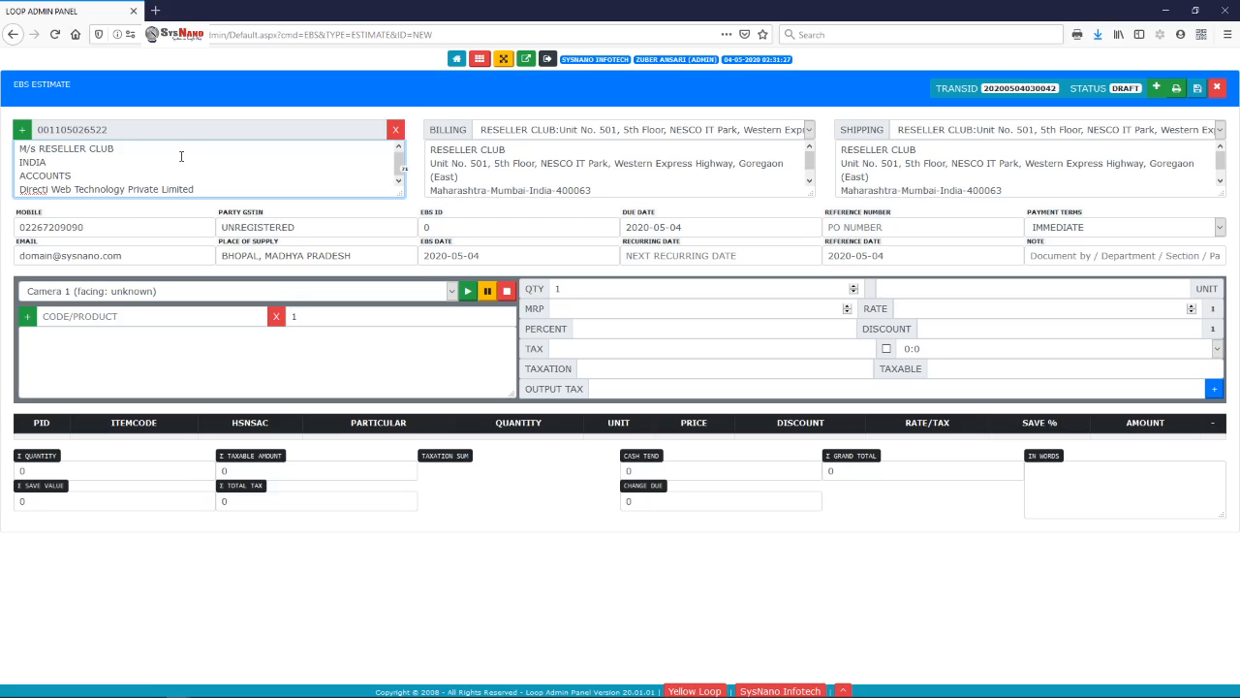
- Fill the billing and shipping addresses with mobile and e-mail lines, reaching the EBS date calendar
key(Tab)
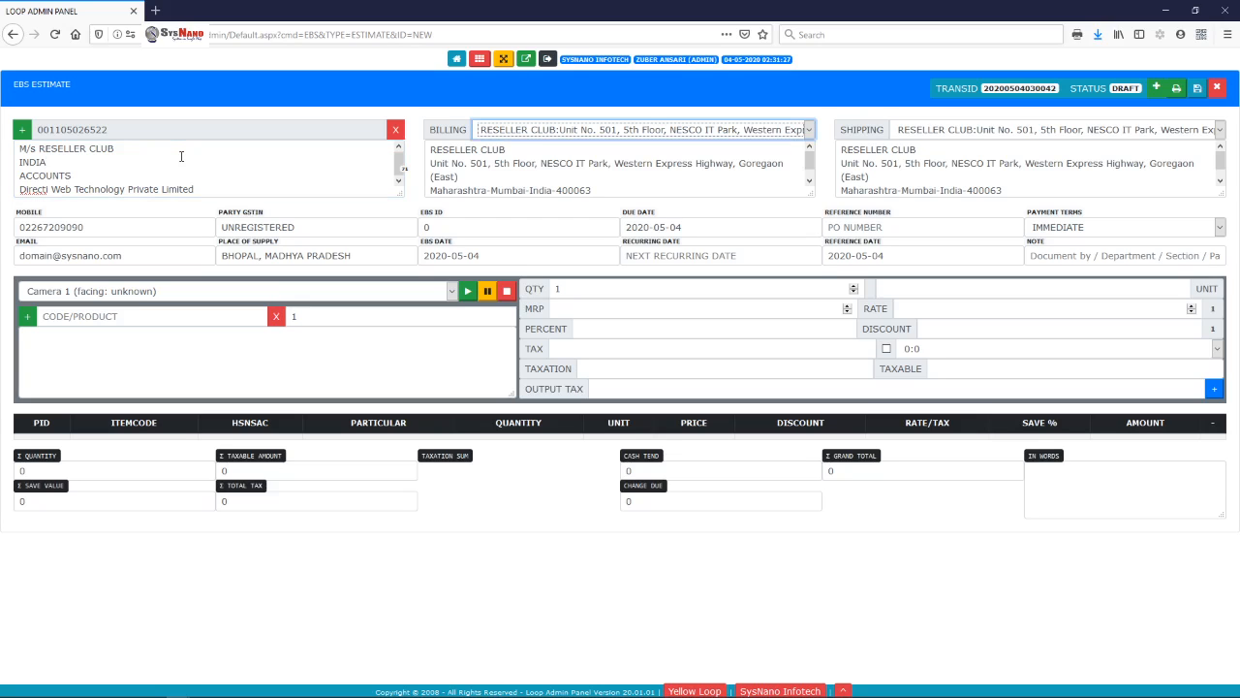
key(Tab)
key(Tab)
key(Tab)
key(Tab)
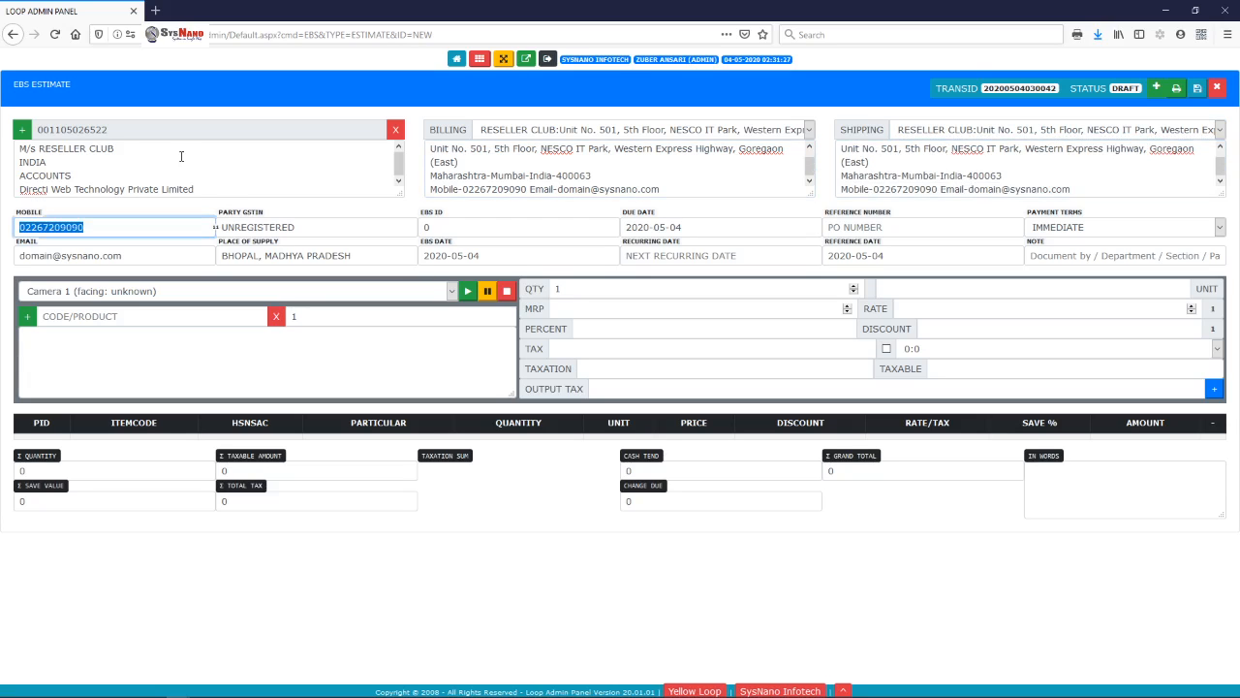
key(Tab)
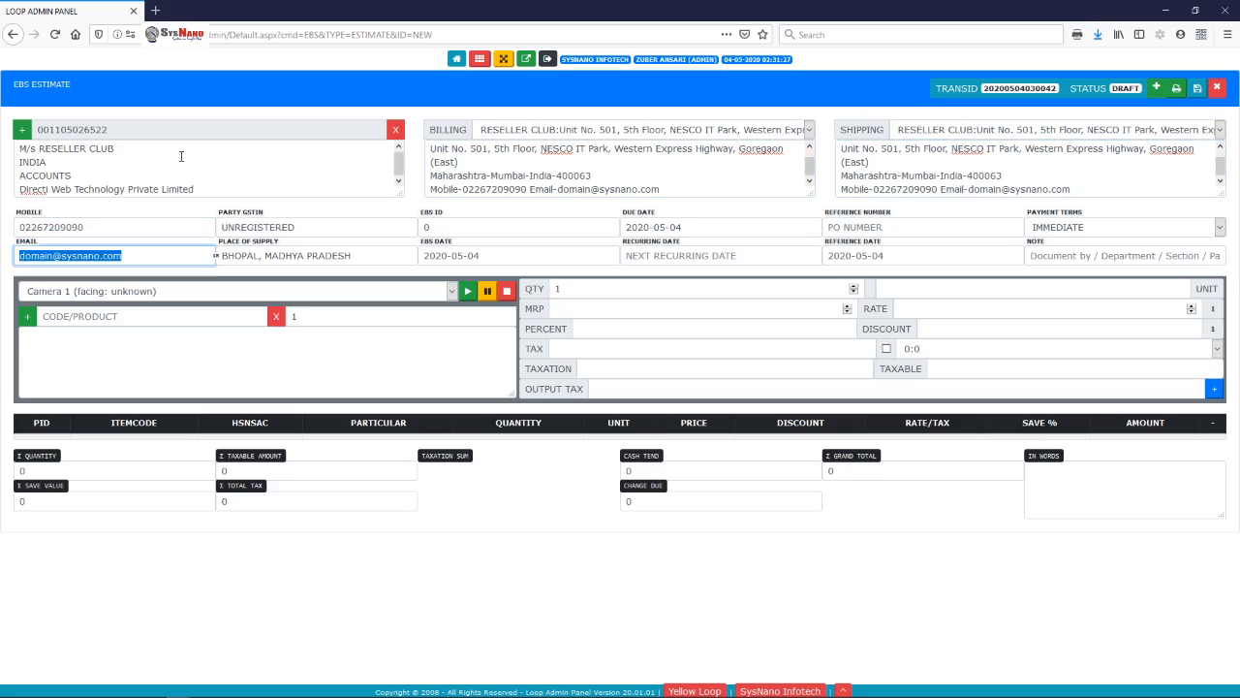
key(Tab)
key(Tab)
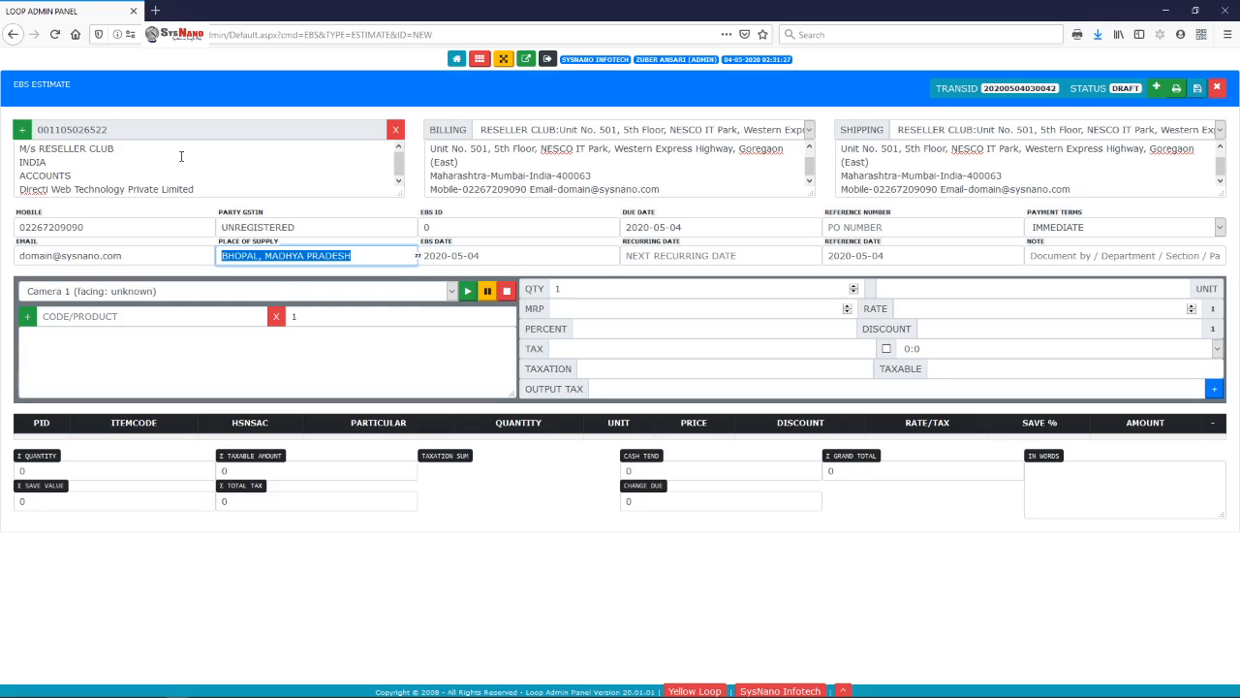
key(Tab)
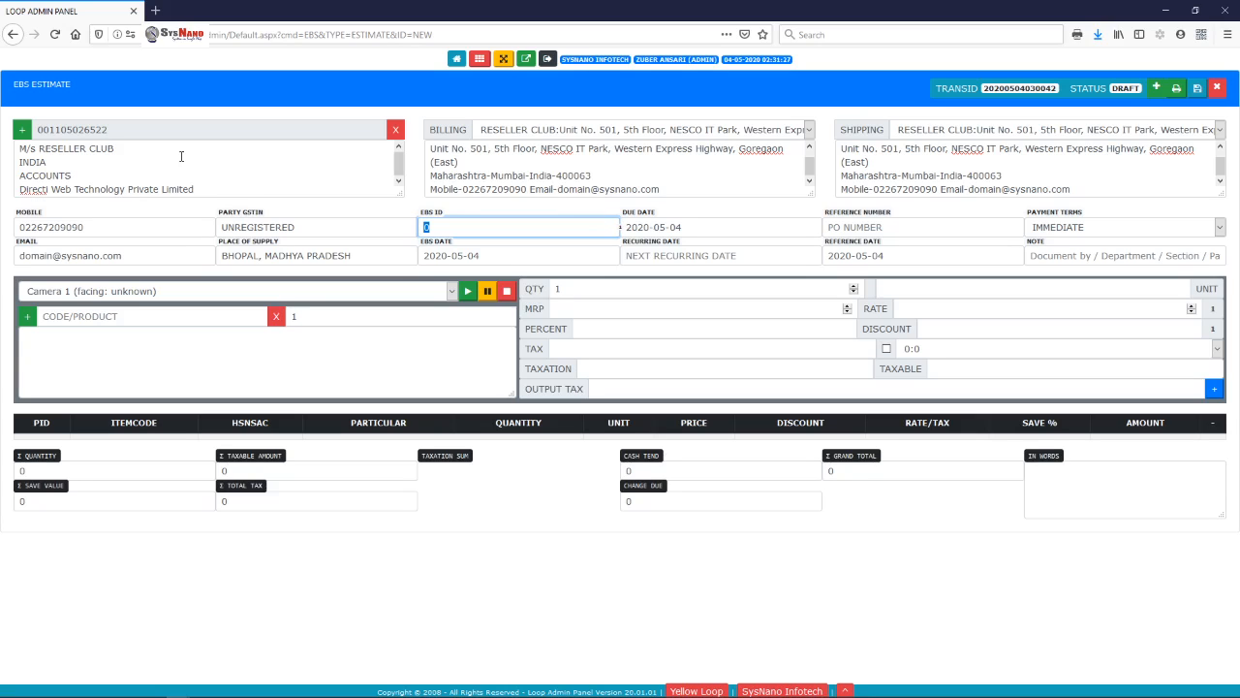
key(Tab)
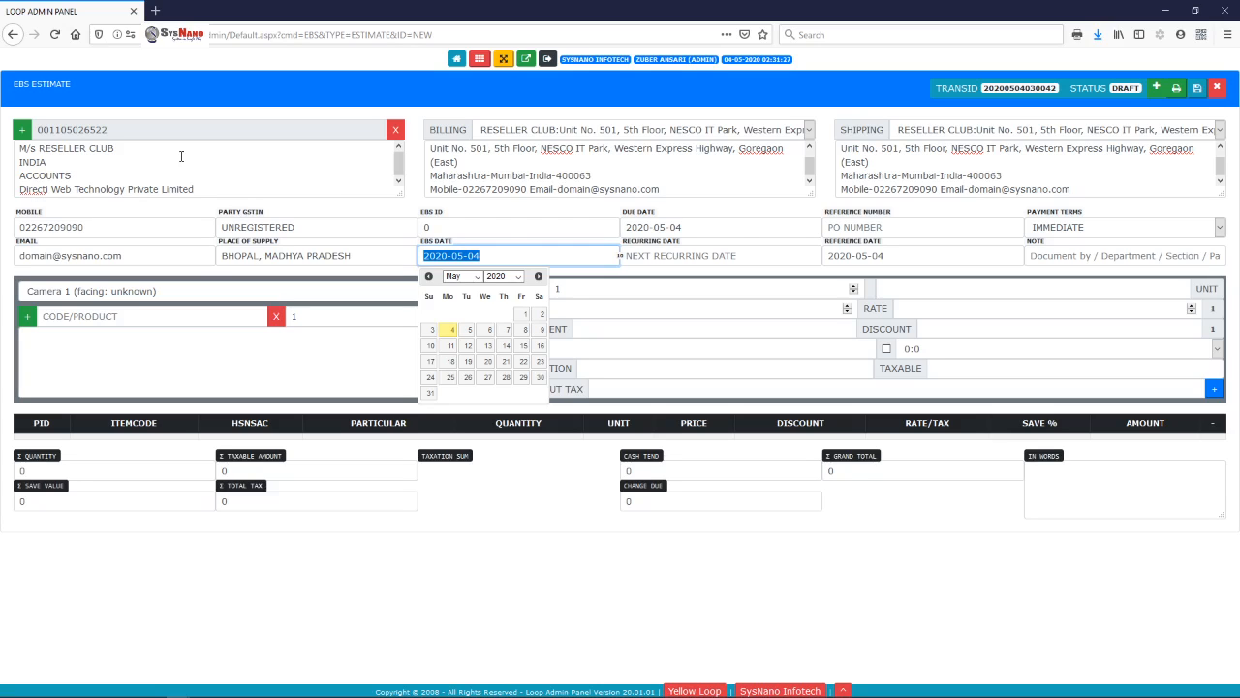
- Keep EBS and due dates at 2020-05-04 and set the recurring date to 2020-05-08
key(Tab)
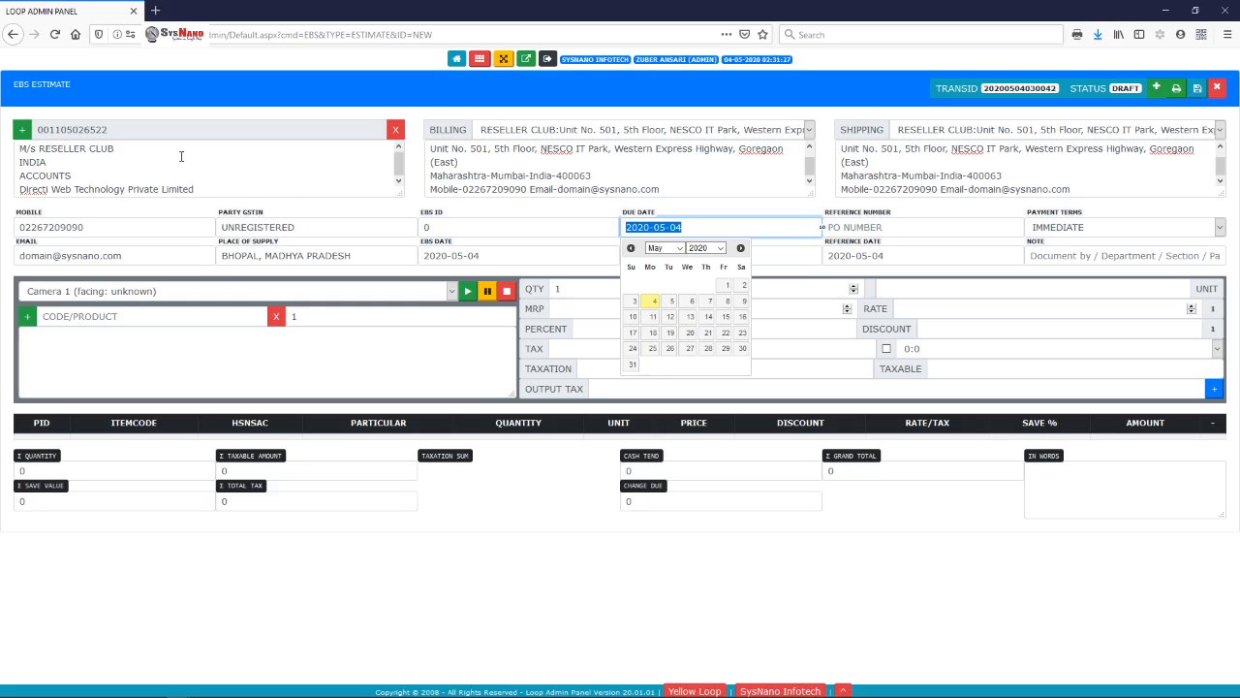
key(Tab)
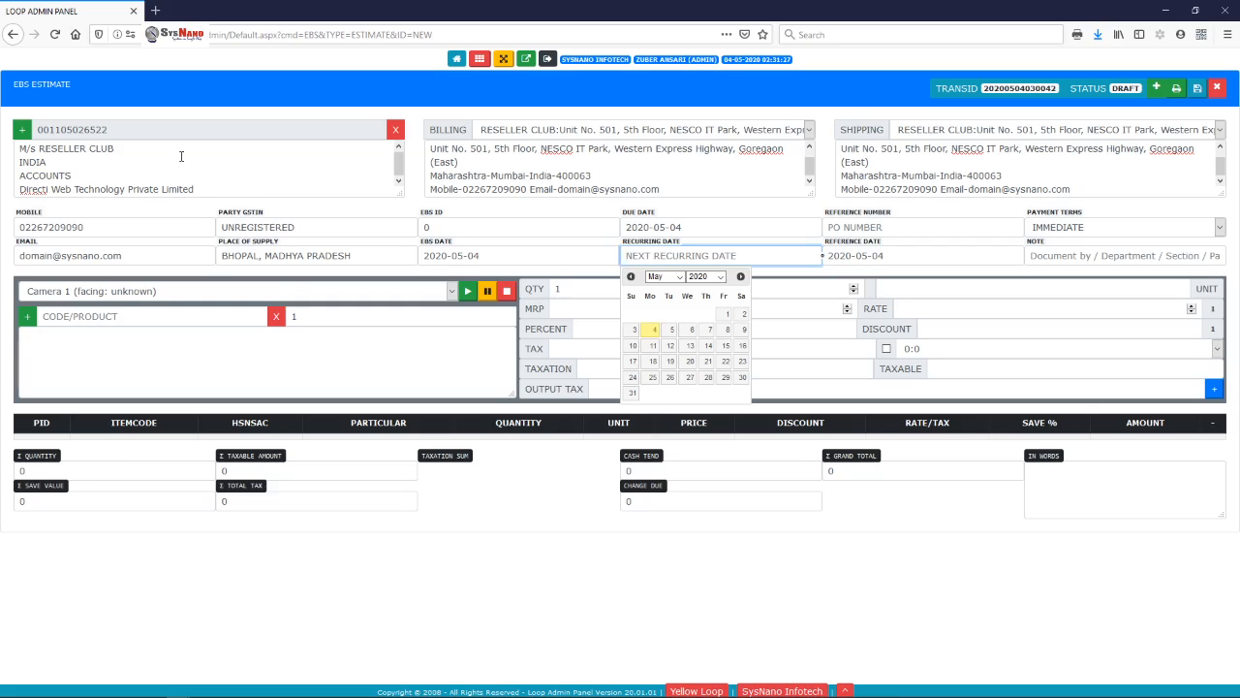
click(726, 329)
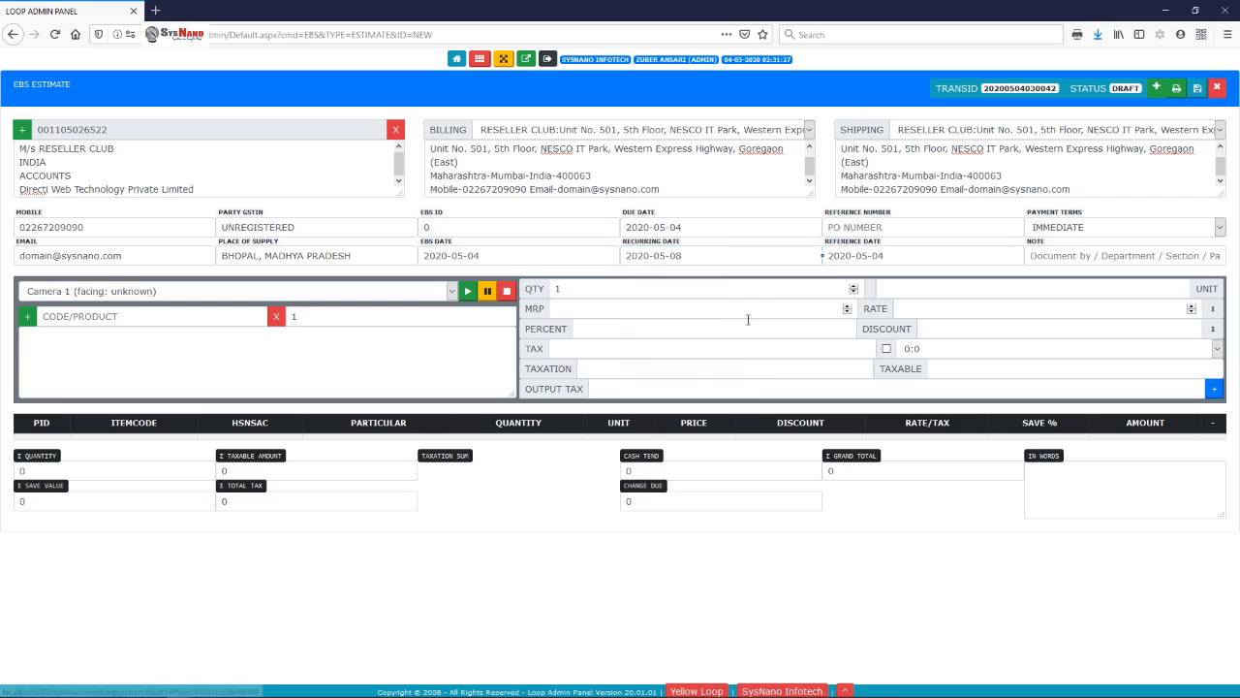
click(910, 223)
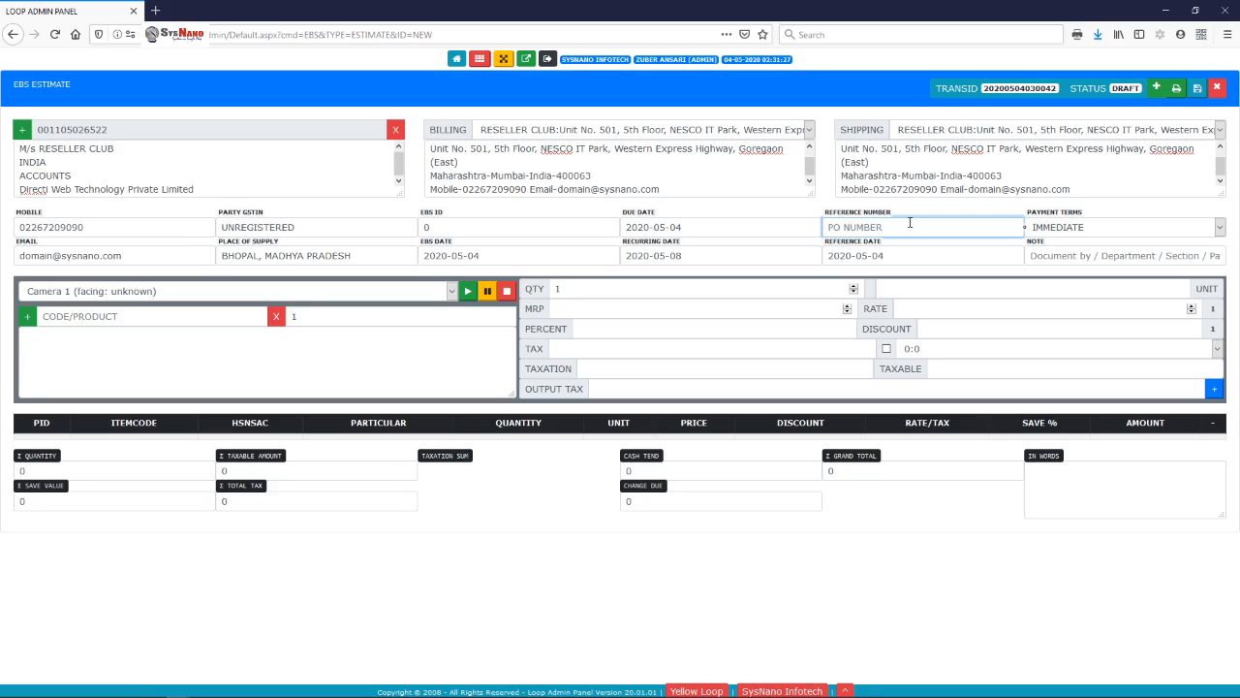
- Enter reference number VO and set the payment terms to Cash on Delivery
text(VO)
key(Tab)
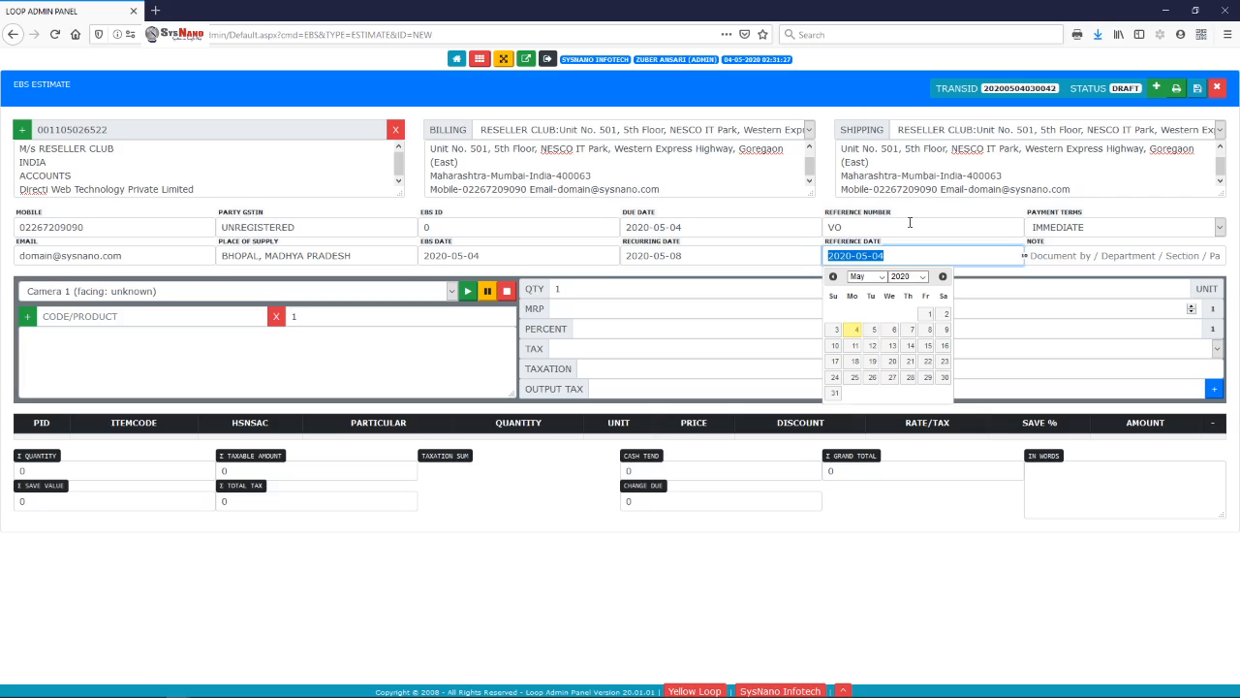
key(Tab)
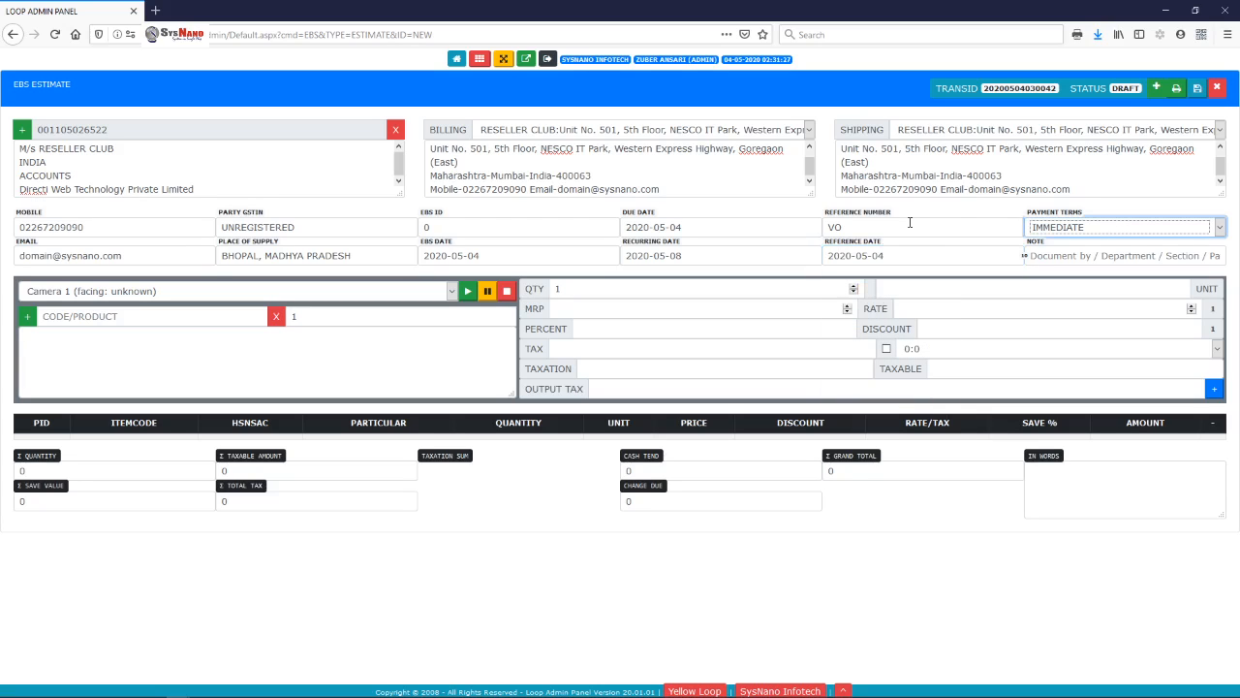
key(Down)
click(1140, 227)
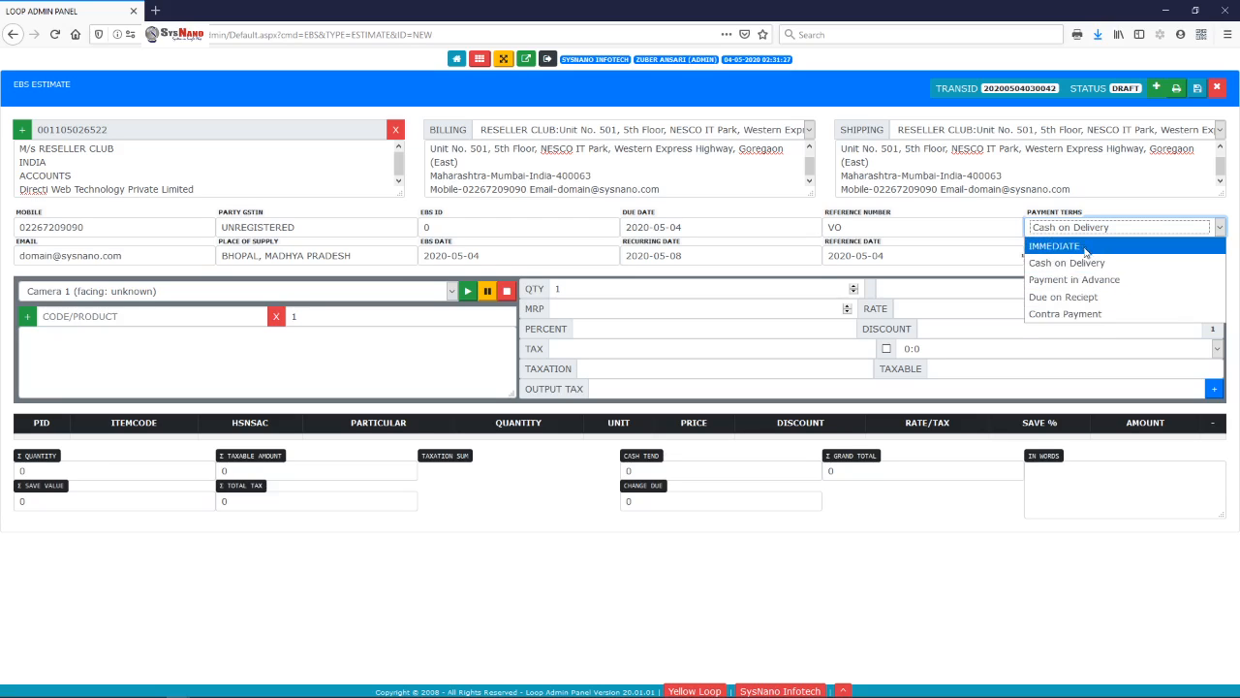
click(1056, 261)
click(1048, 259)
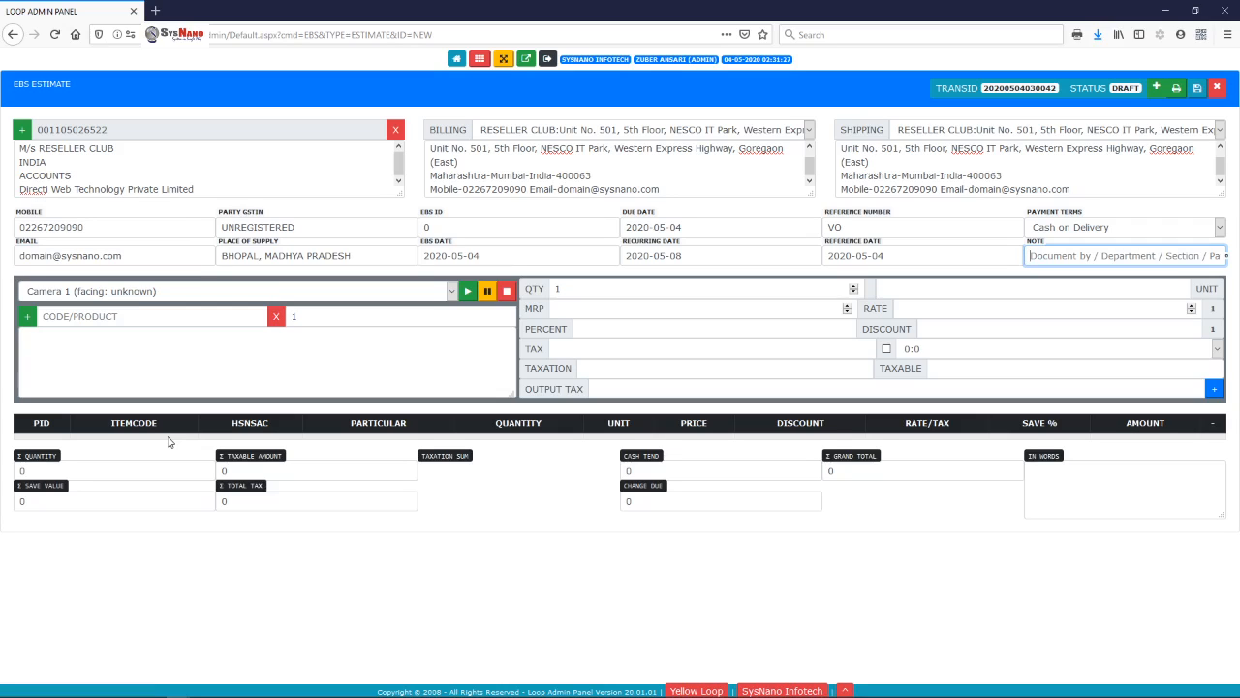
- Start the product-code camera, allow camera access, stop the stream, then restart the scanner
click(469, 293)
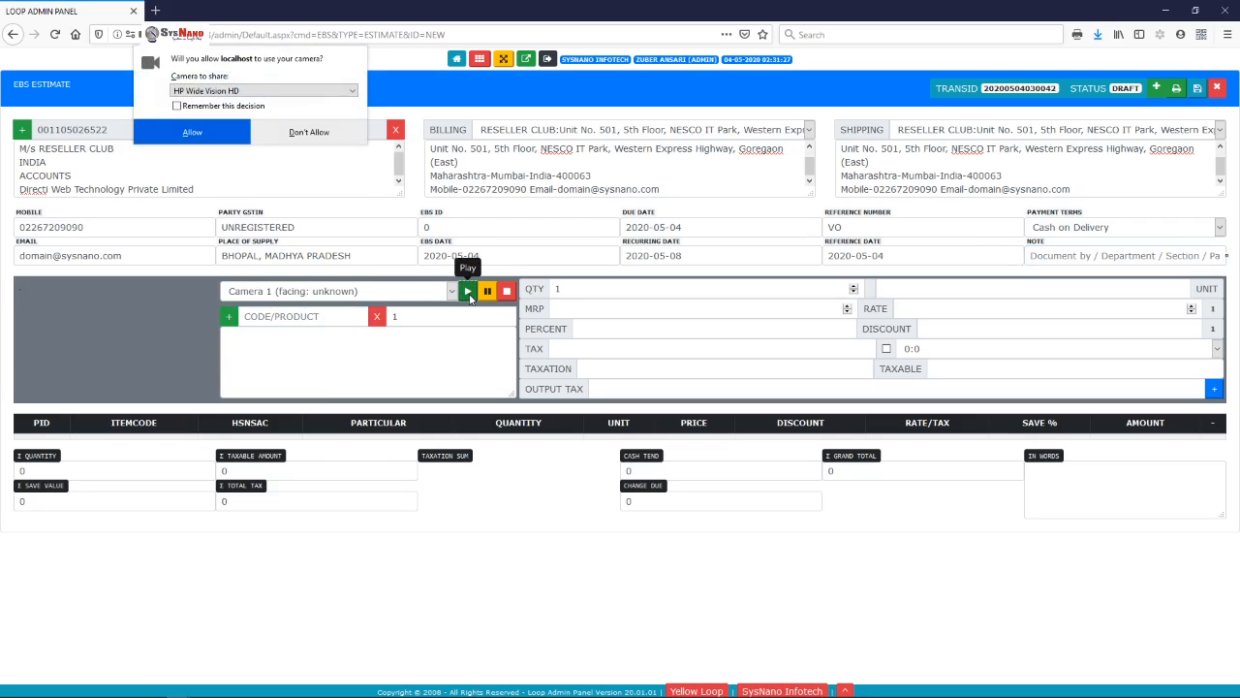
click(197, 133)
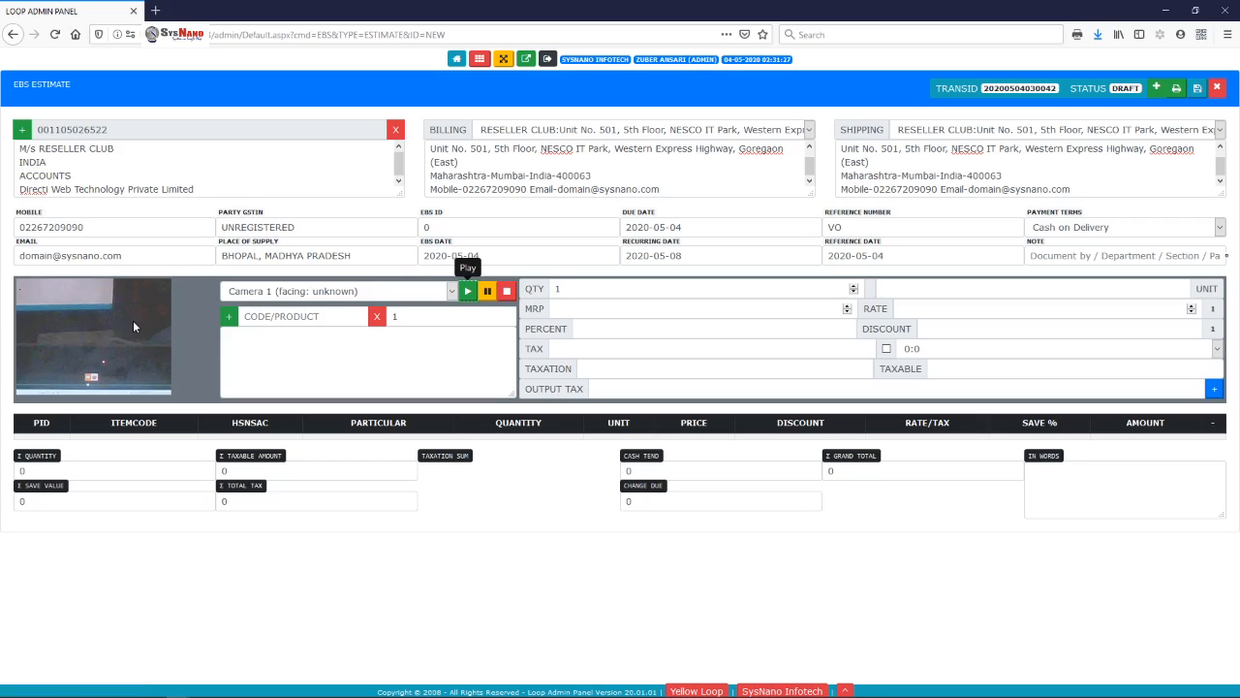
click(507, 295)
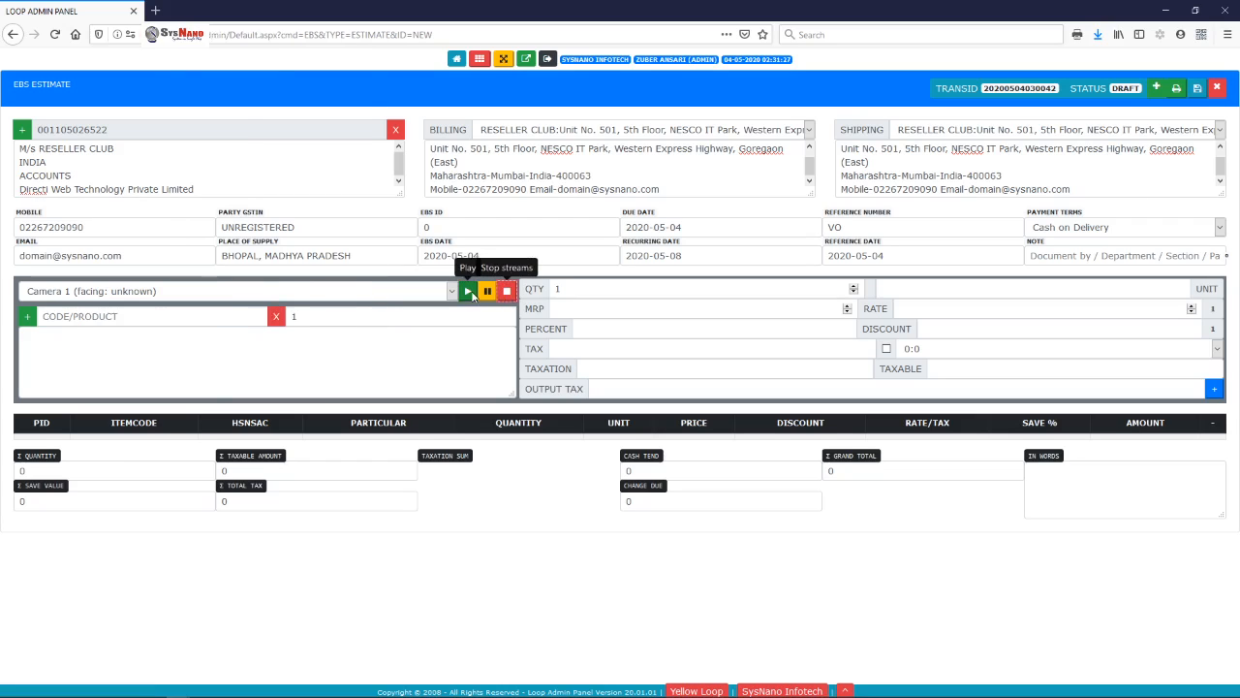
click(469, 292)
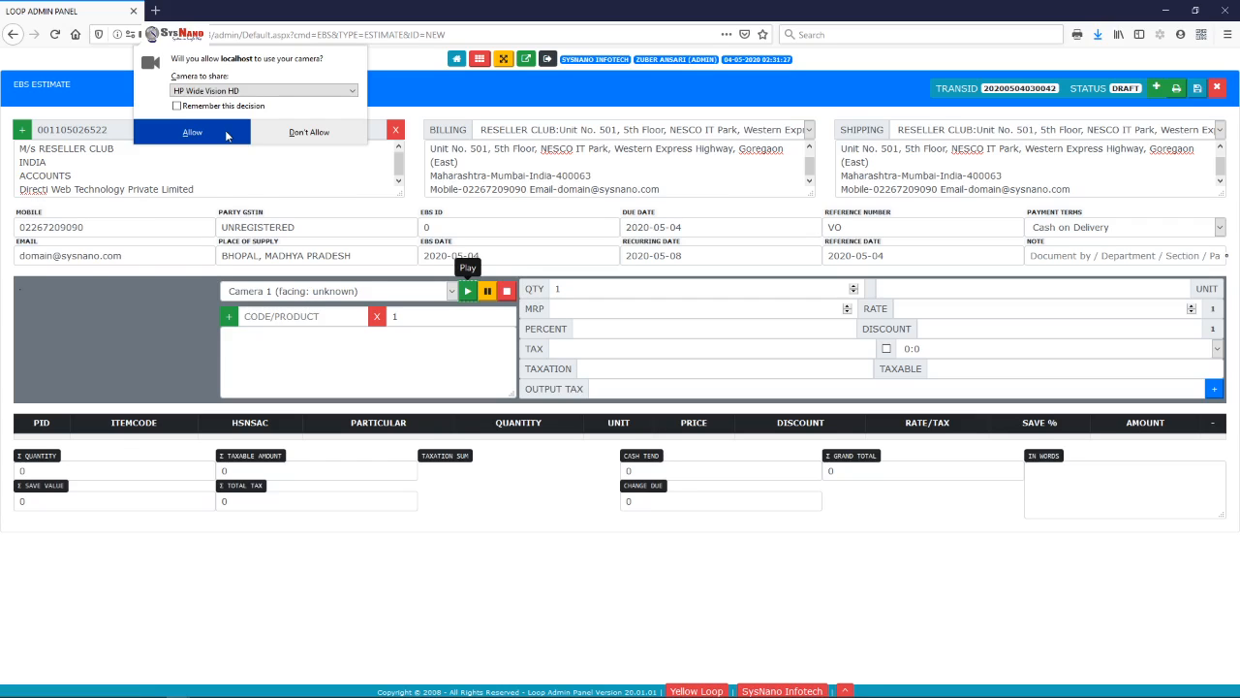
- Allow the camera and scan the Linux hosting code: qty 12, MRP 190.00, rate 160.00
click(227, 136)
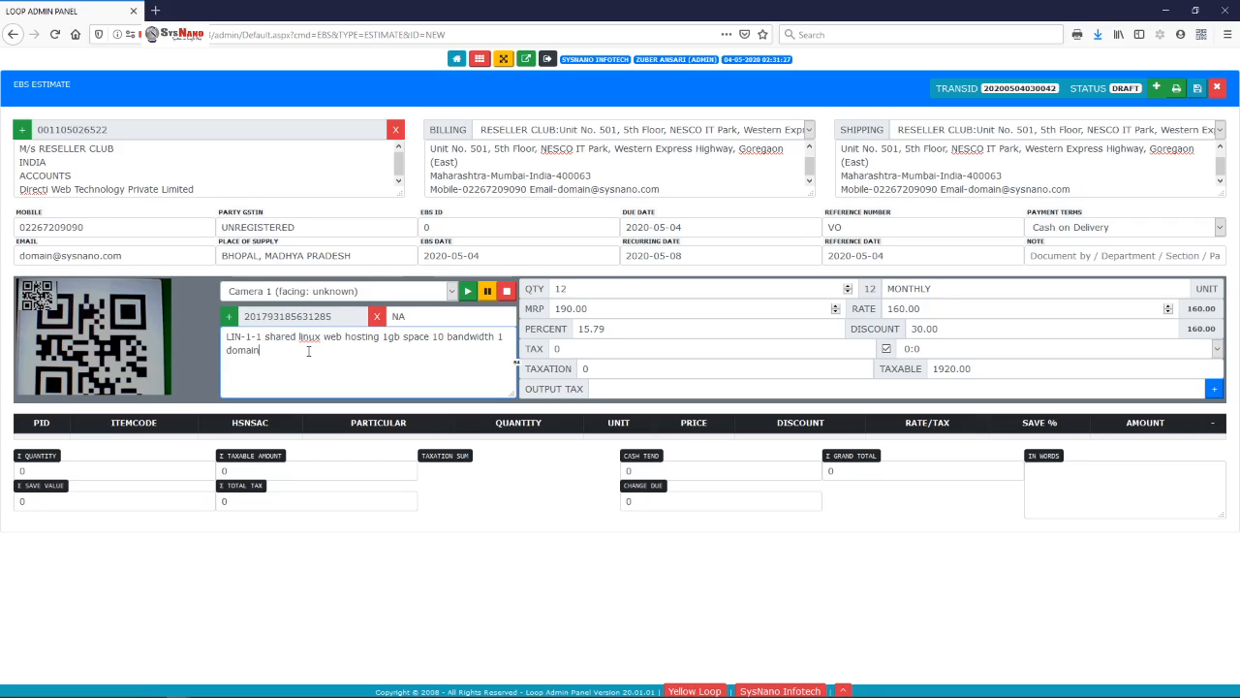
- Confirm MRP 190.00 with a 30.00 discount and add the Linux hosting line
key(Tab)
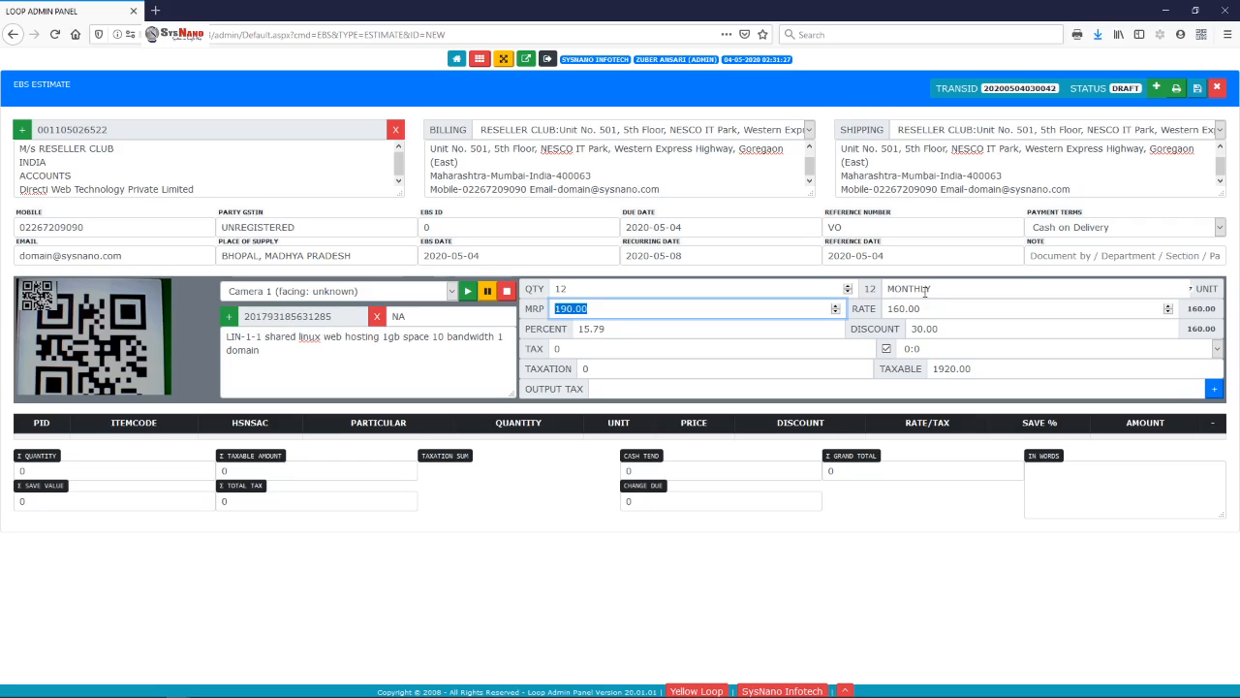
key(Tab)
key(Tab)
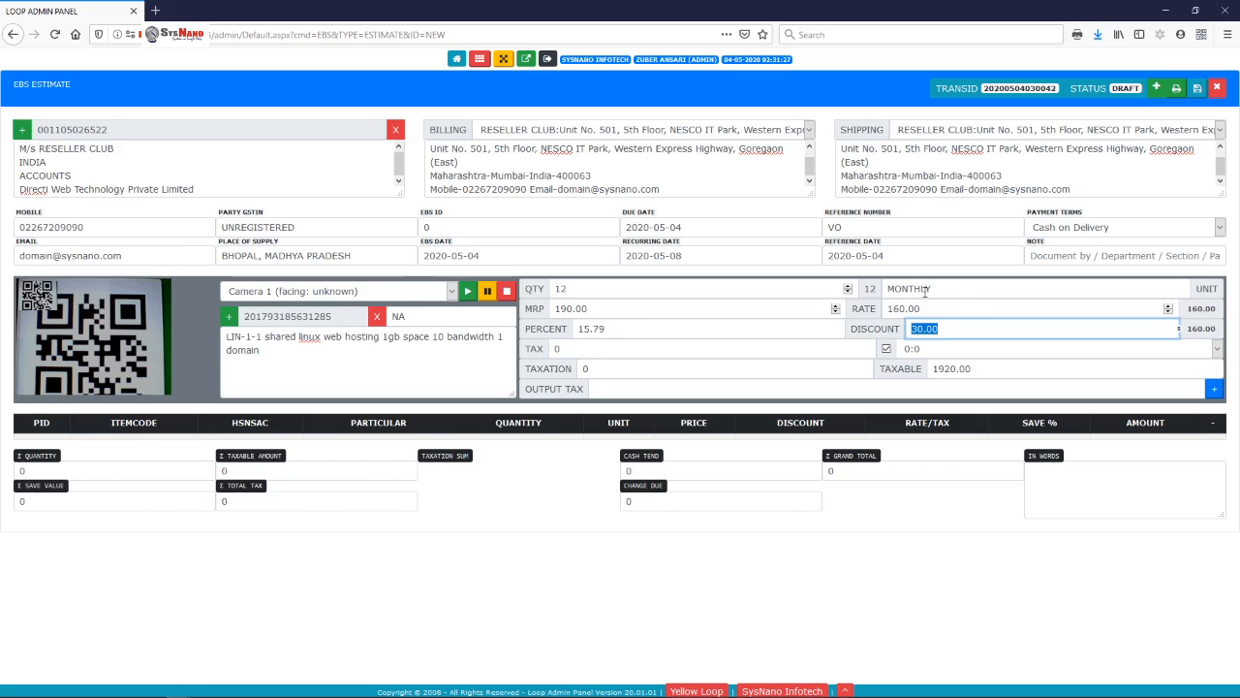
key(Return)
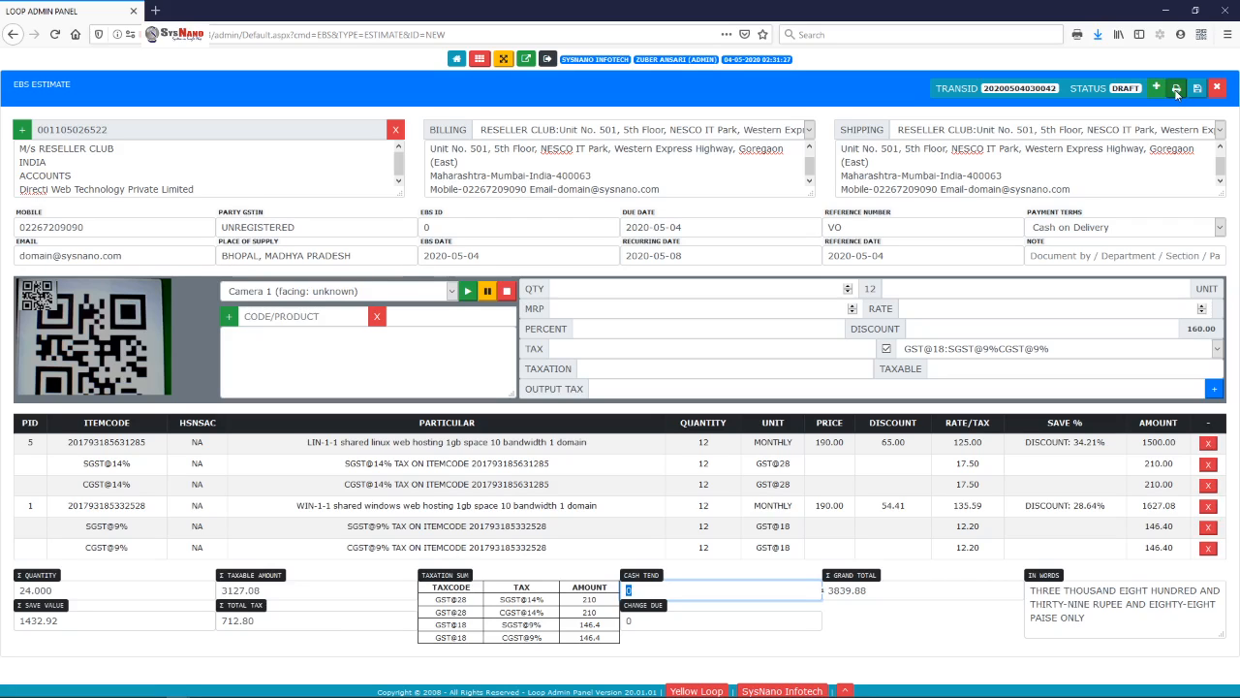
- Open the print preview showing both hosting products, tax rows and the 3839.88 grand amount
click(1176, 90)
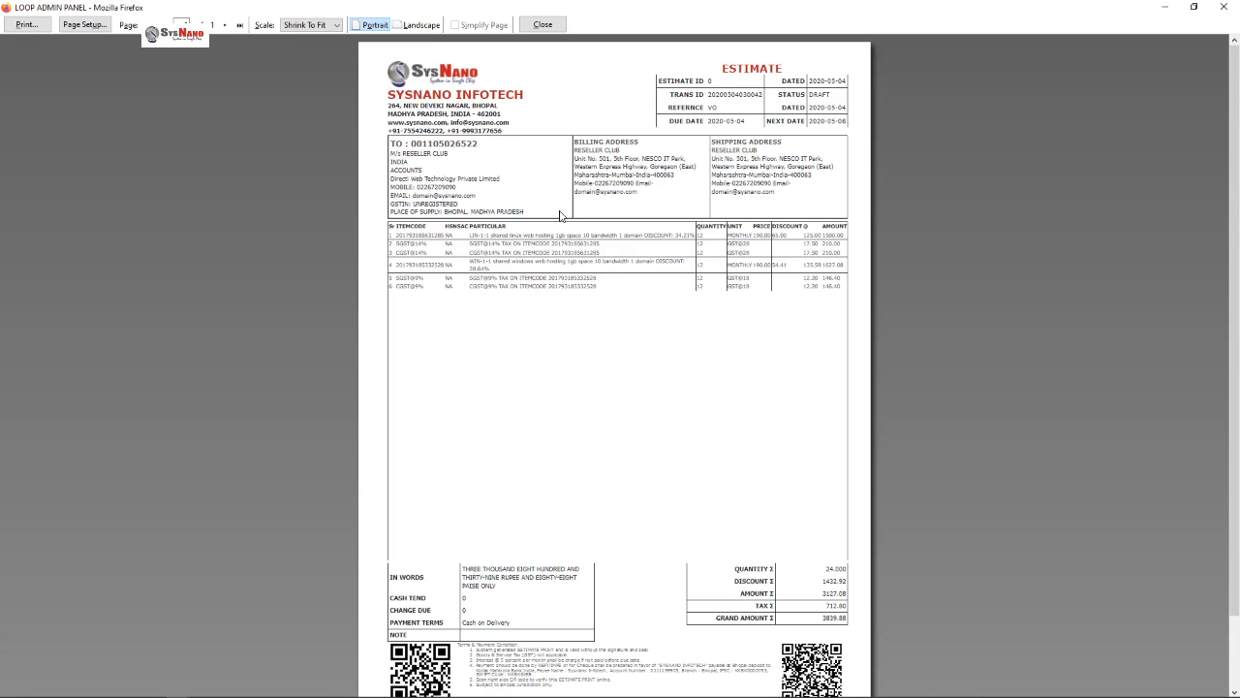
- Check the preview down to the QR codes at the page bottom, then close it
scroll(581, 242, down, 2)
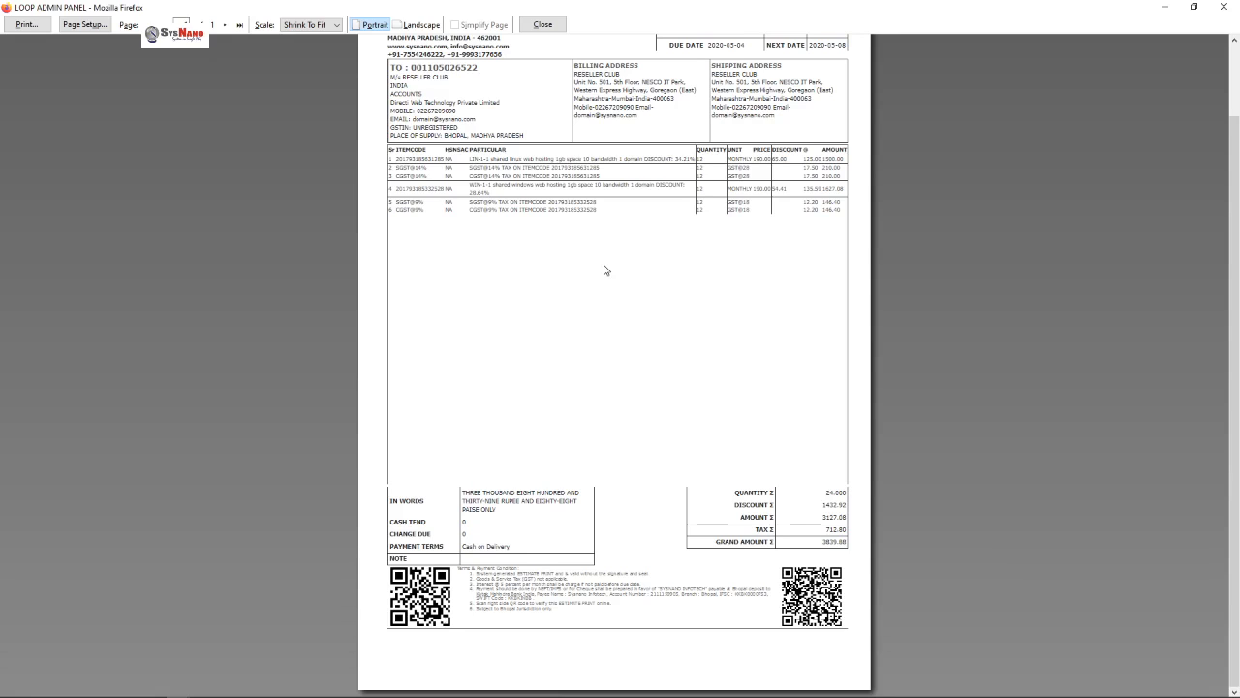
click(545, 26)
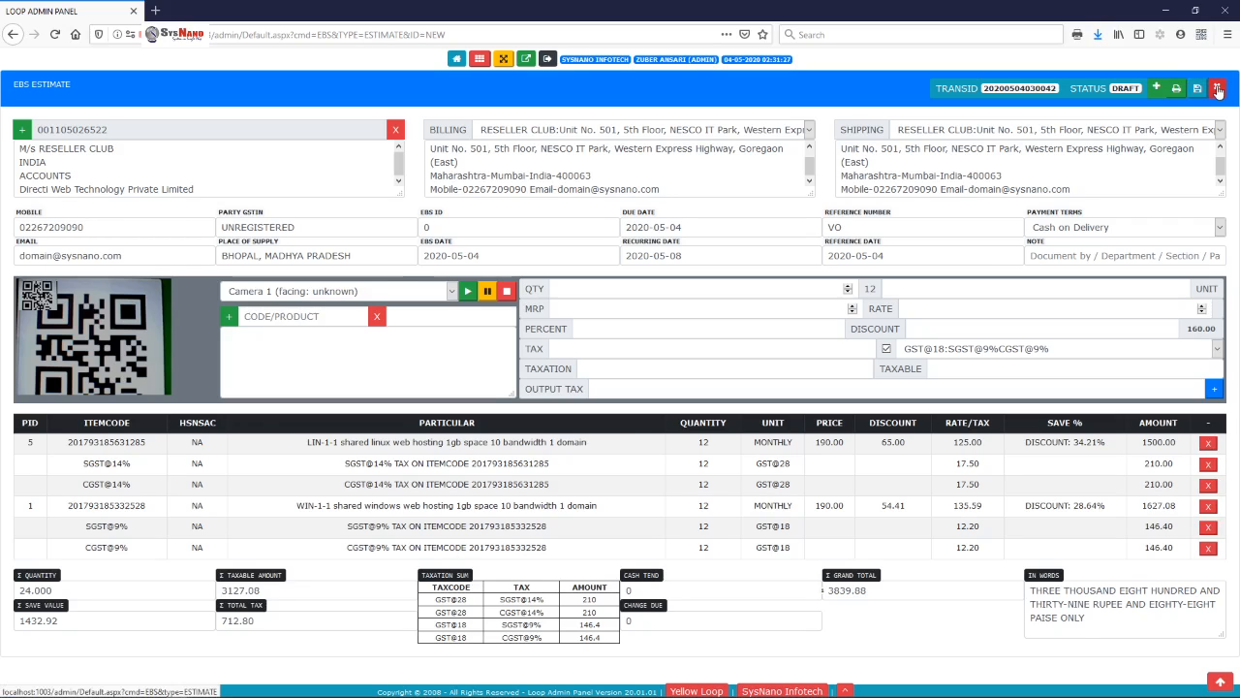
- Close the draft estimate to reveal the saved cash-paid W-OFFER estimate totalling 11940.00
click(1218, 89)
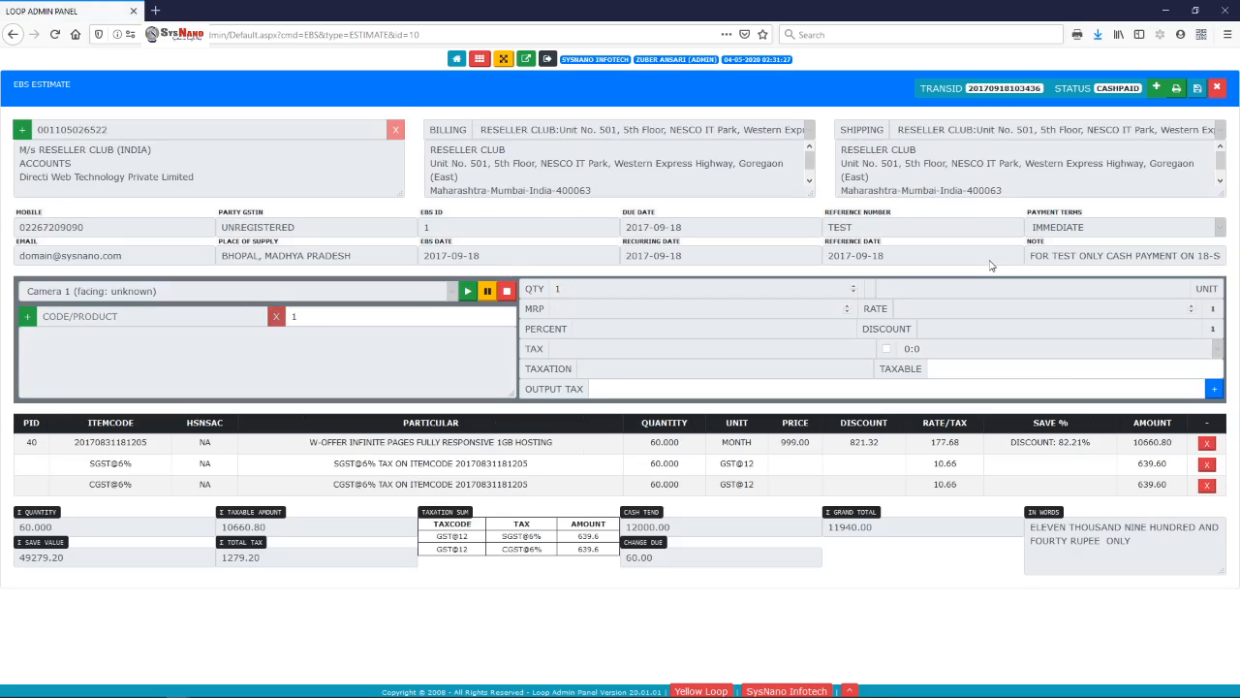